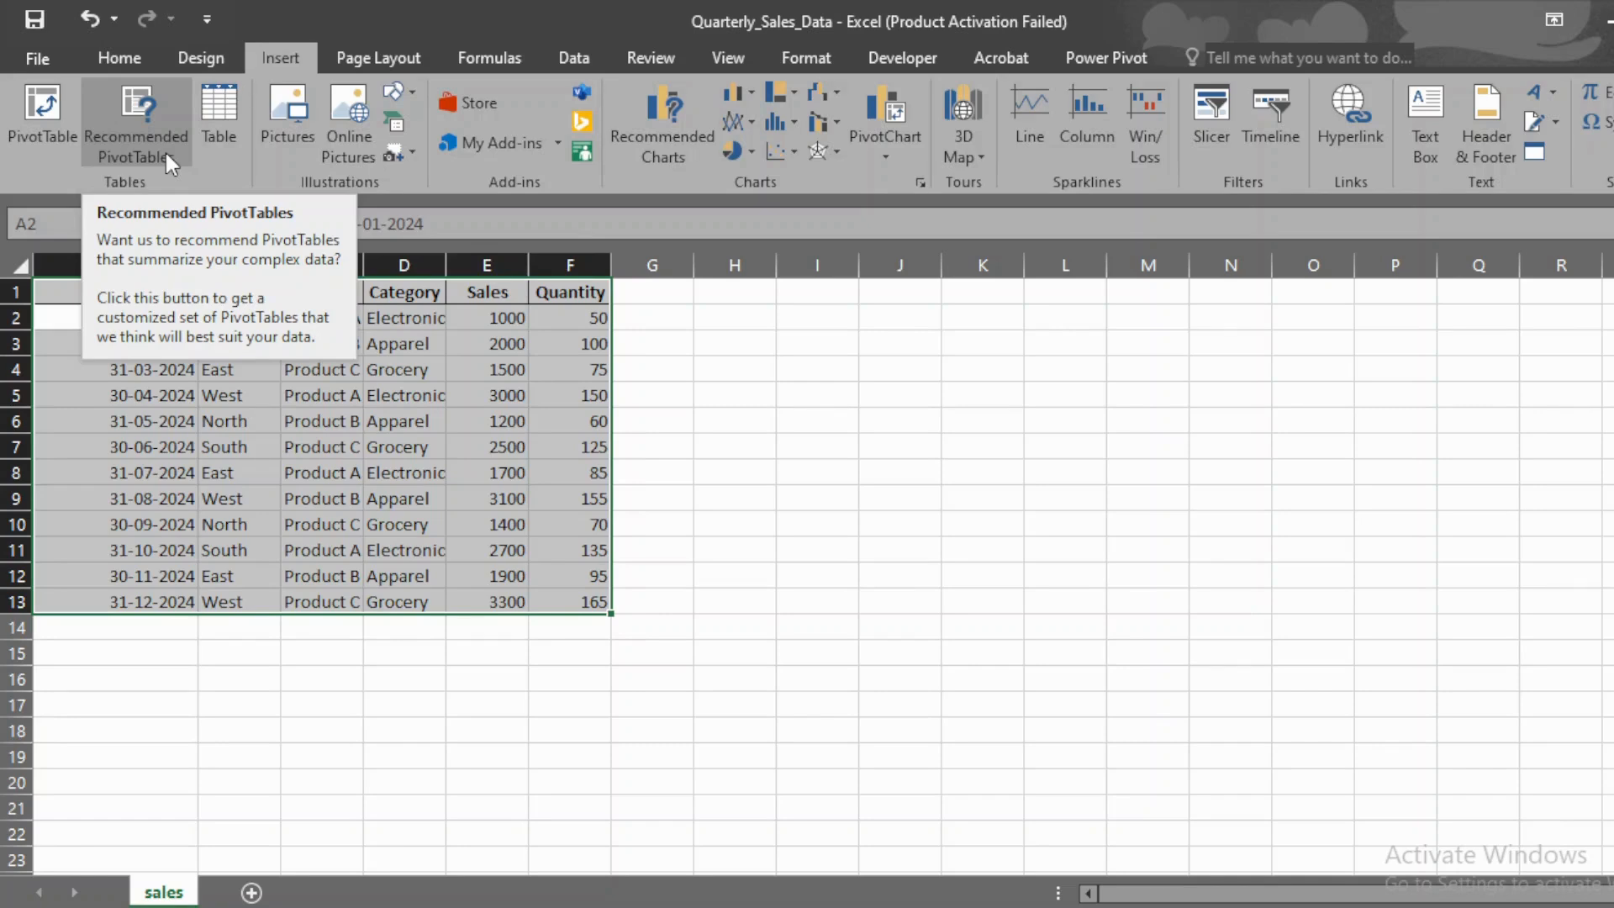
Step: Preview the recommended PivotTables Sum of Sales by Region and Count of Sales by Product for the sales data, without inserting one
{"action": "left_click", "coordinate": [166, 154]}
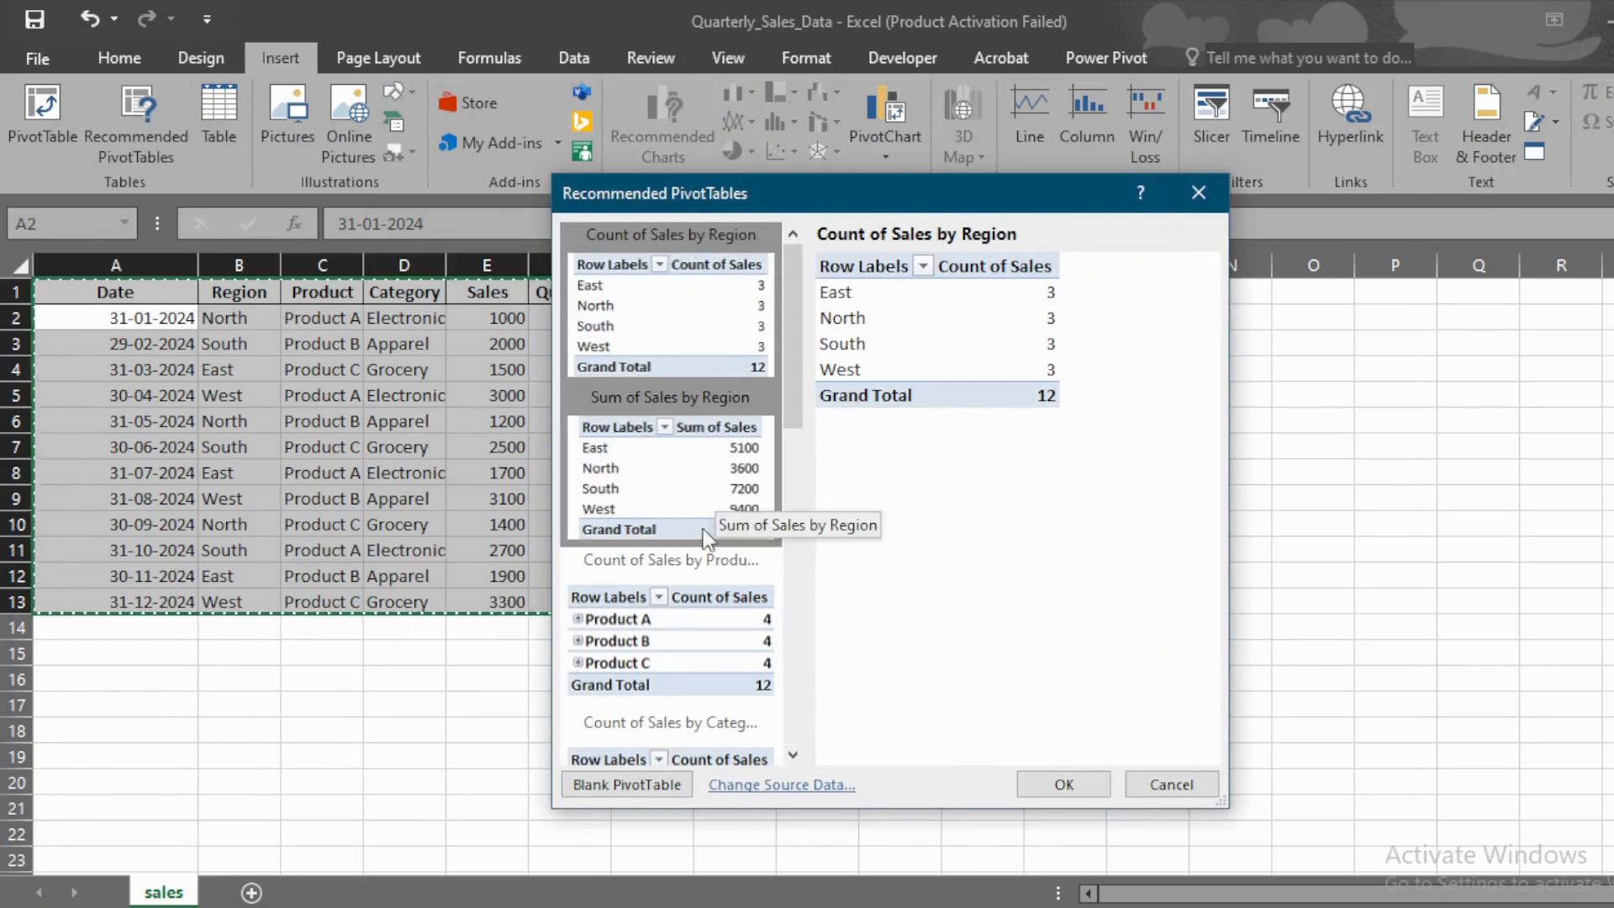
{"action": "left_click", "coordinate": [744, 406]}
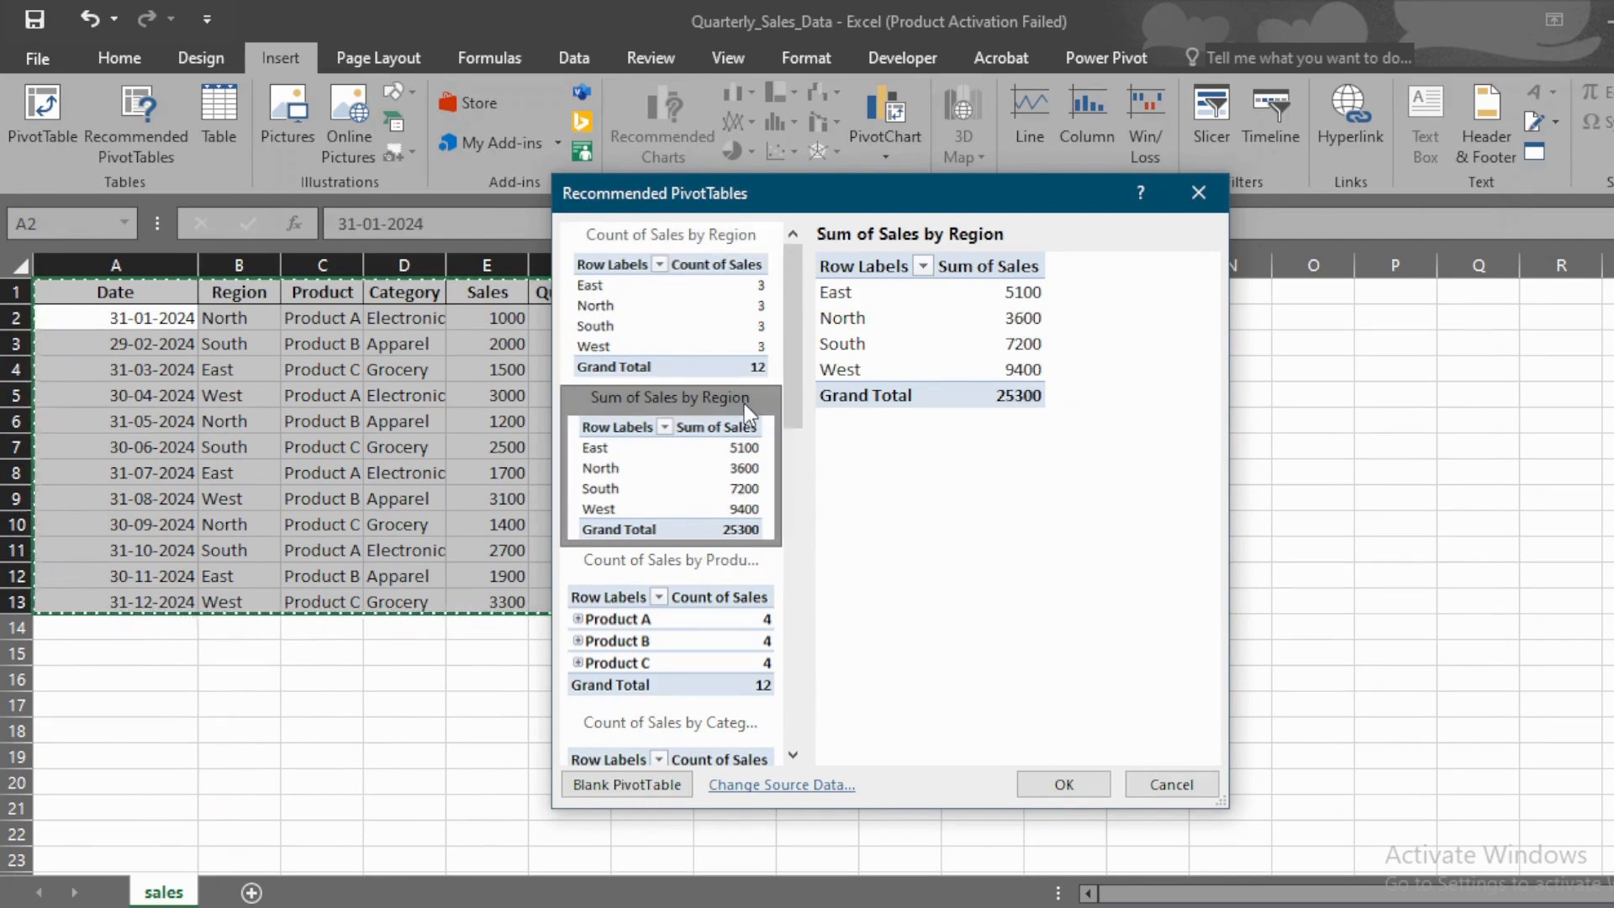
{"action": "left_click", "coordinate": [729, 565]}
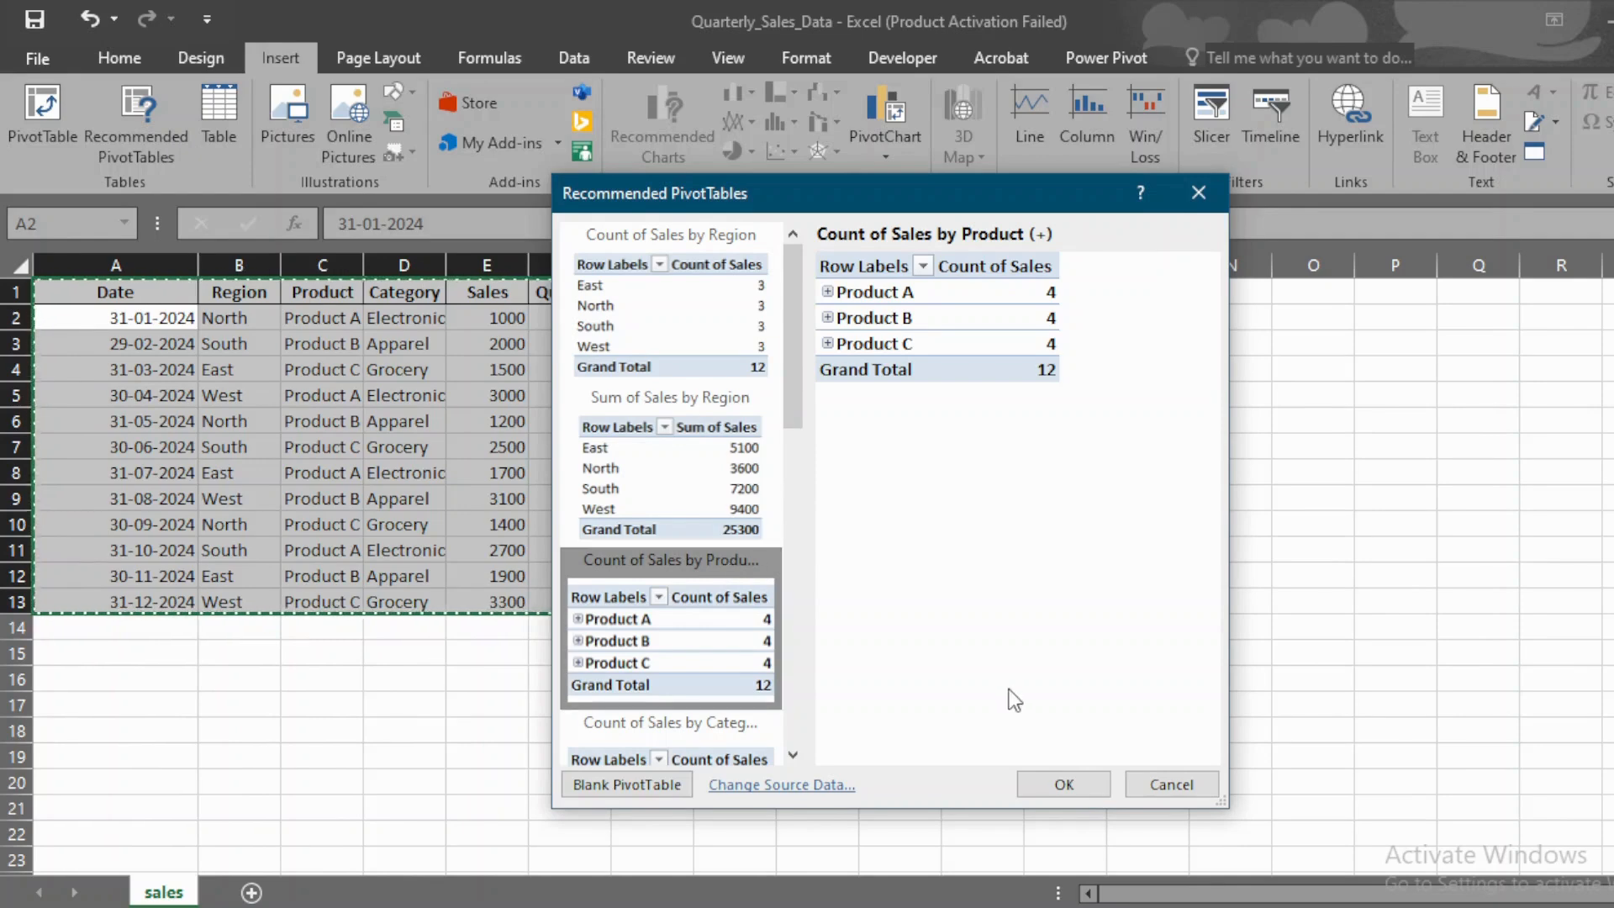
{"action": "left_click", "coordinate": [1177, 784]}
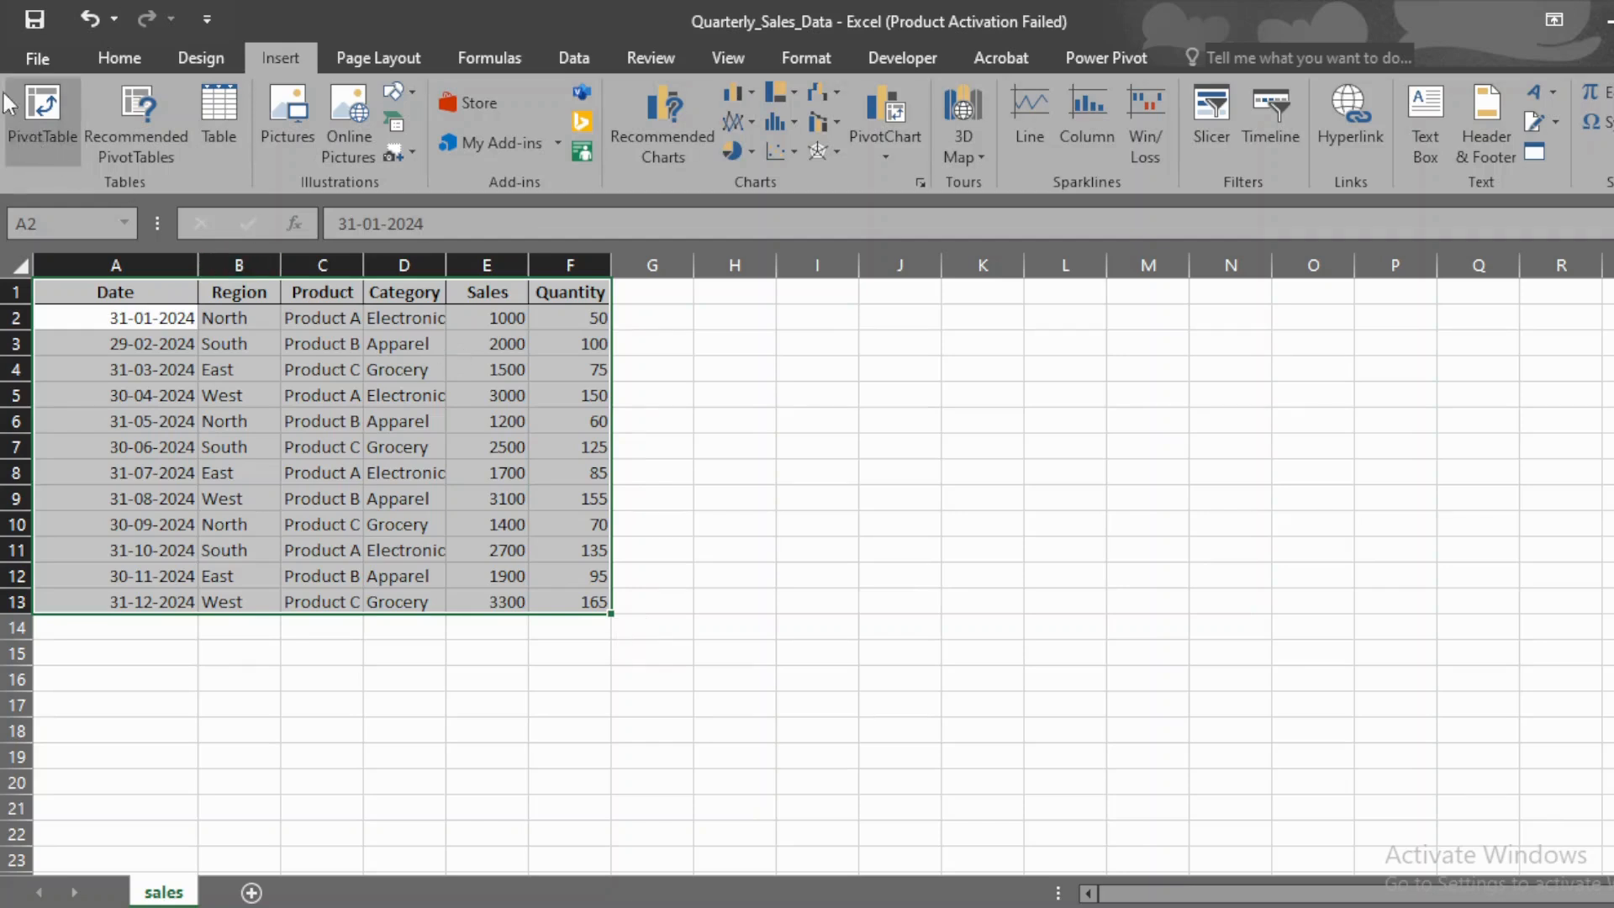
Step: Create a PivotTable from sales!$A$1:$F$13 on a new worksheet, with Region and Product as row fields
{"action": "left_click", "coordinate": [42, 107]}
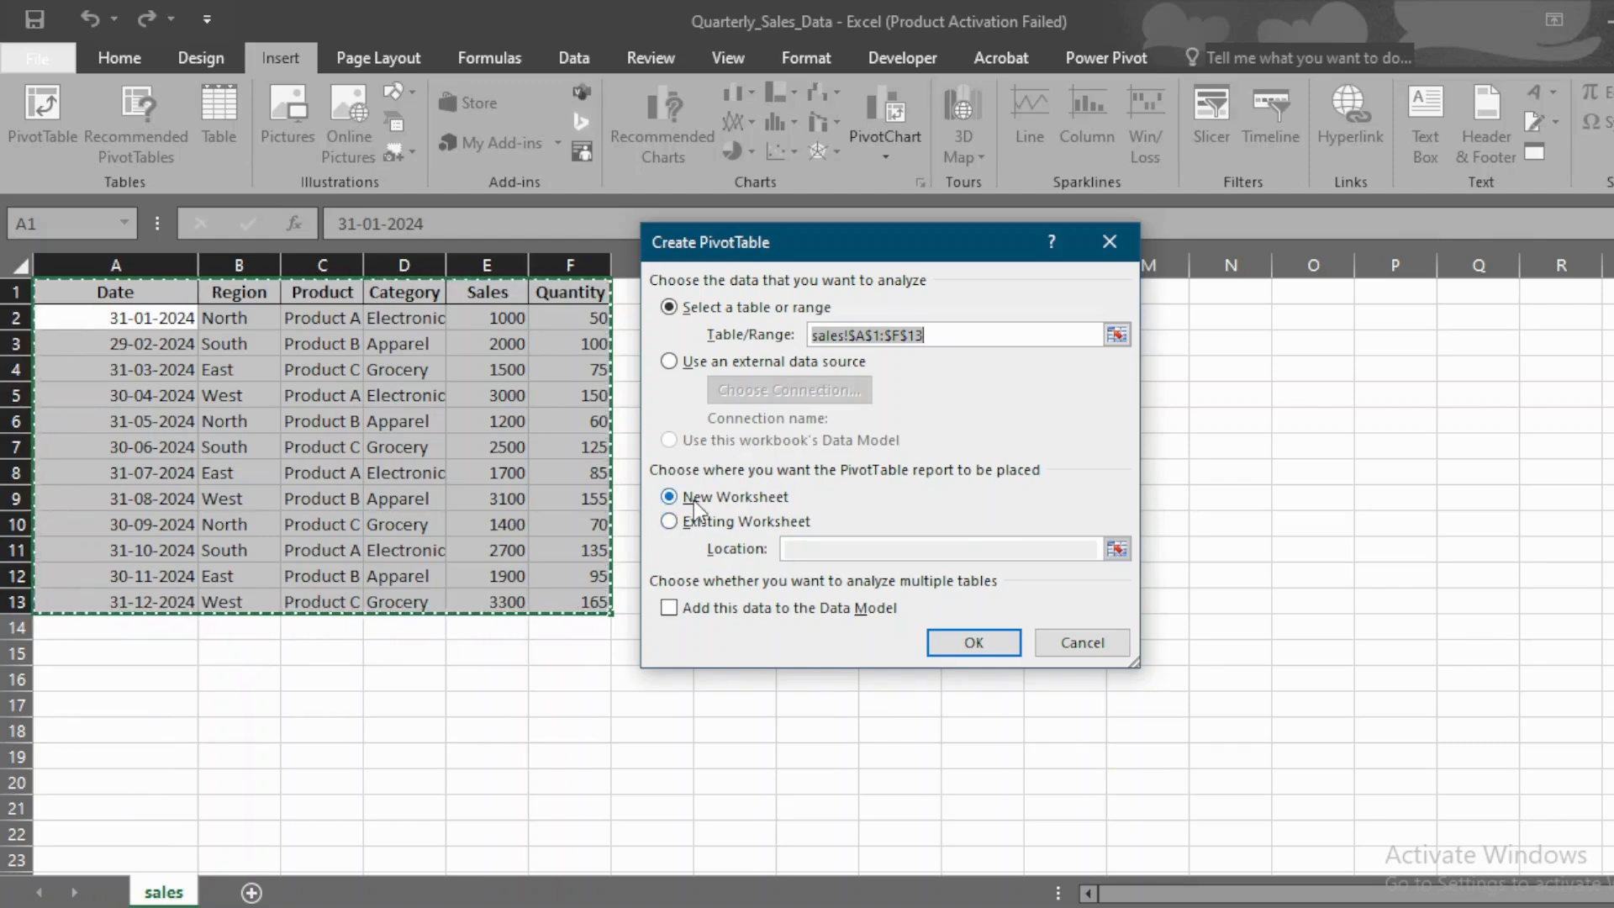
{"action": "left_click", "coordinate": [973, 645]}
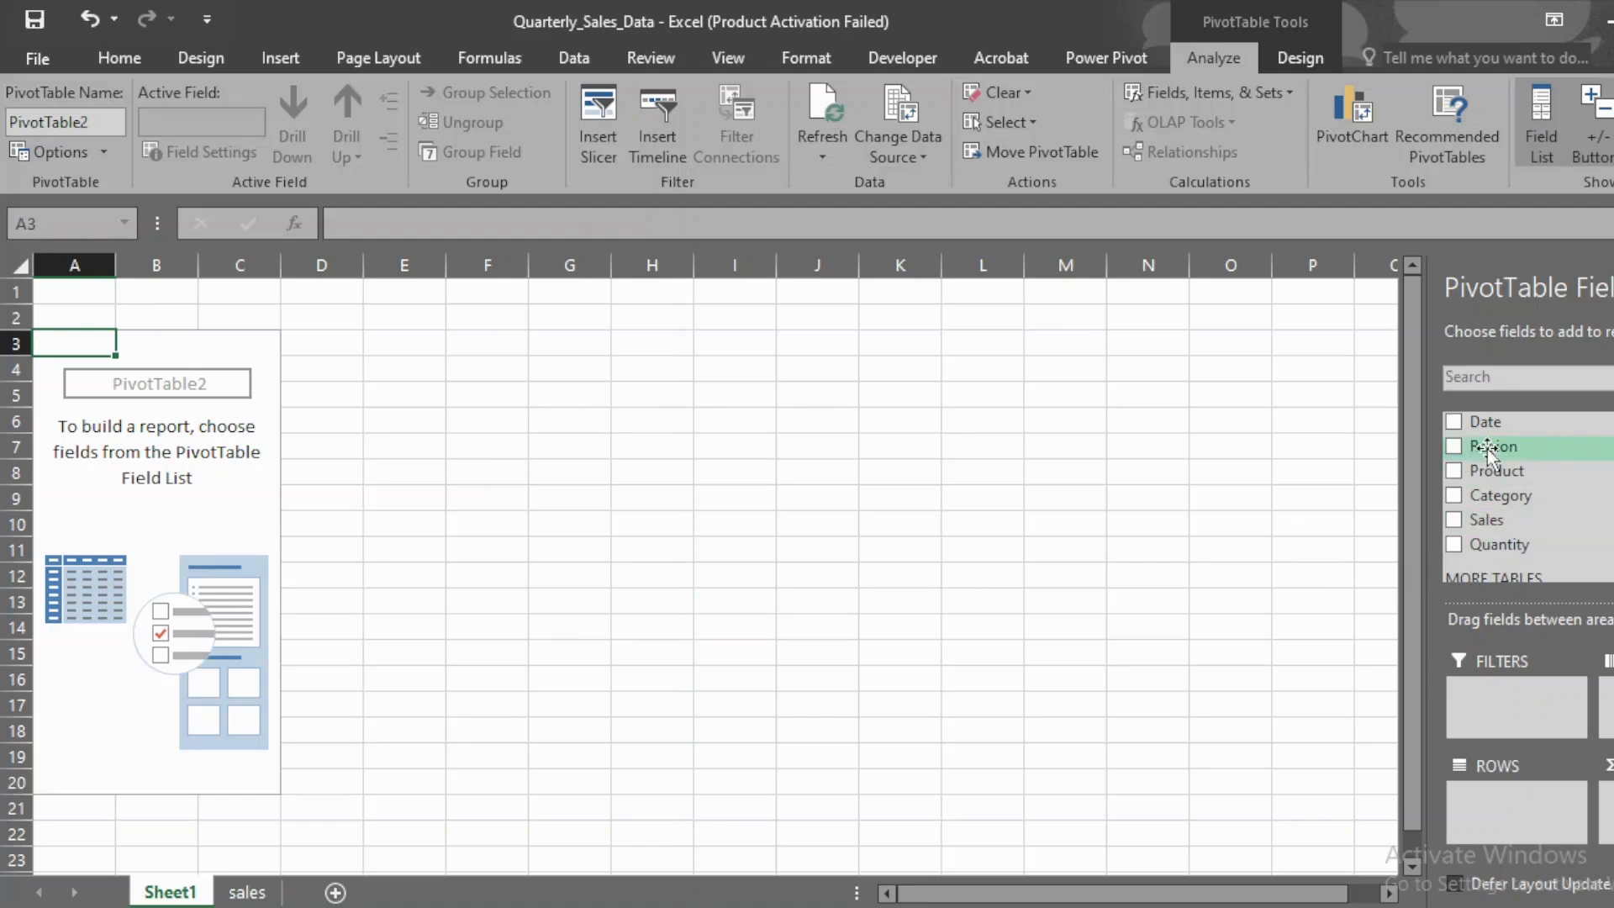
{"action": "left_click_drag", "start_coordinate": [1485, 449], "coordinate": [1500, 800]}
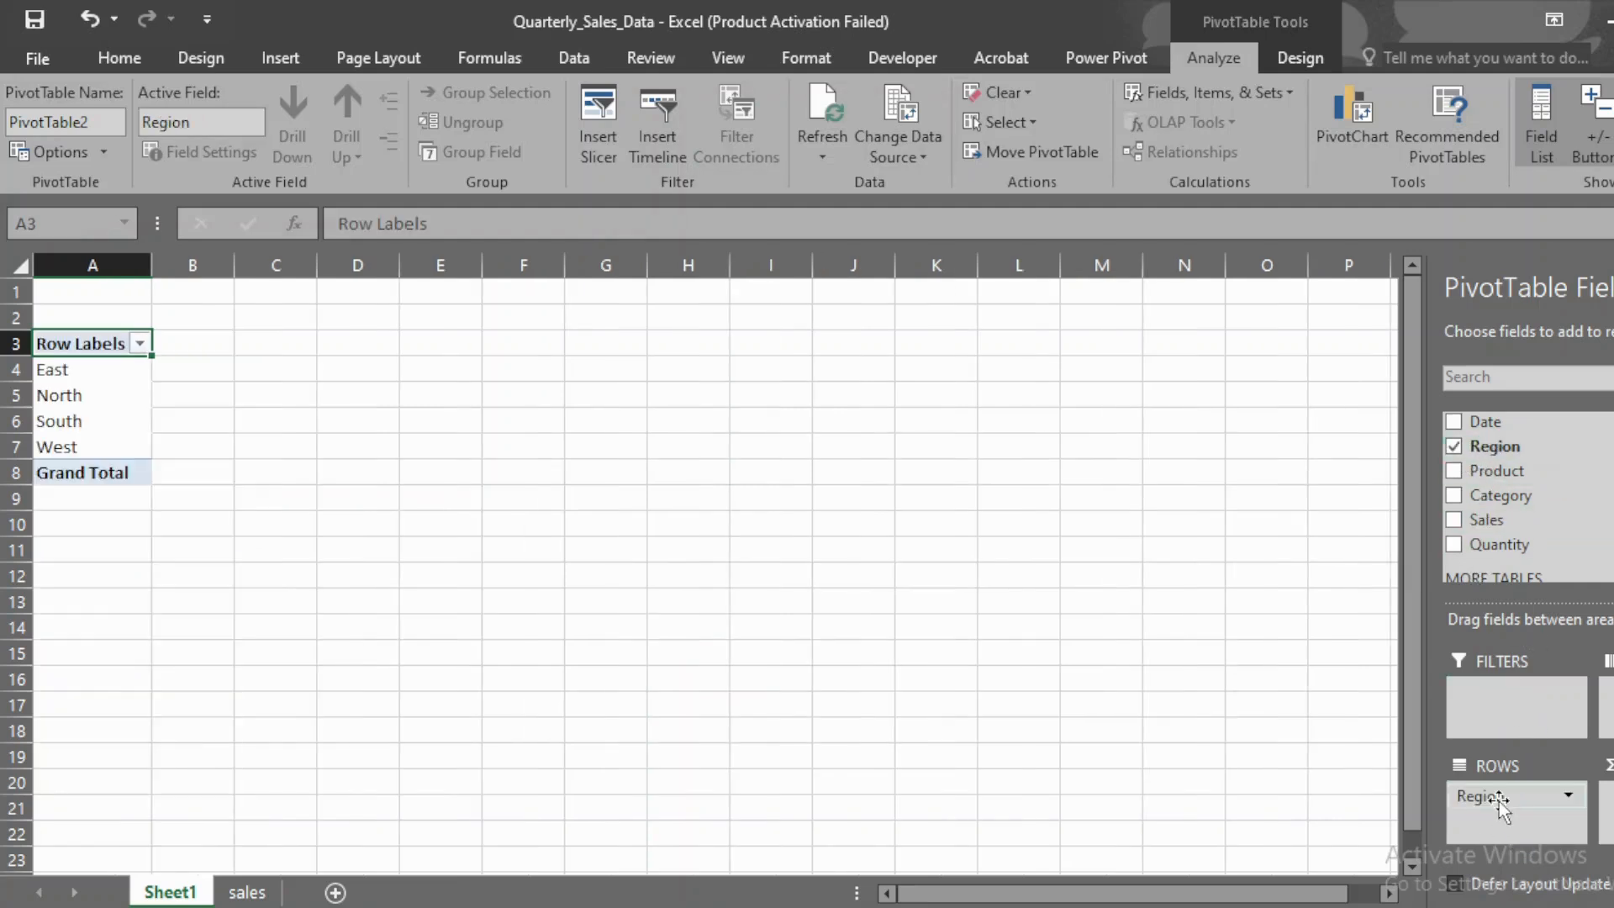
{"action": "left_click_drag", "start_coordinate": [1515, 474], "coordinate": [1500, 822]}
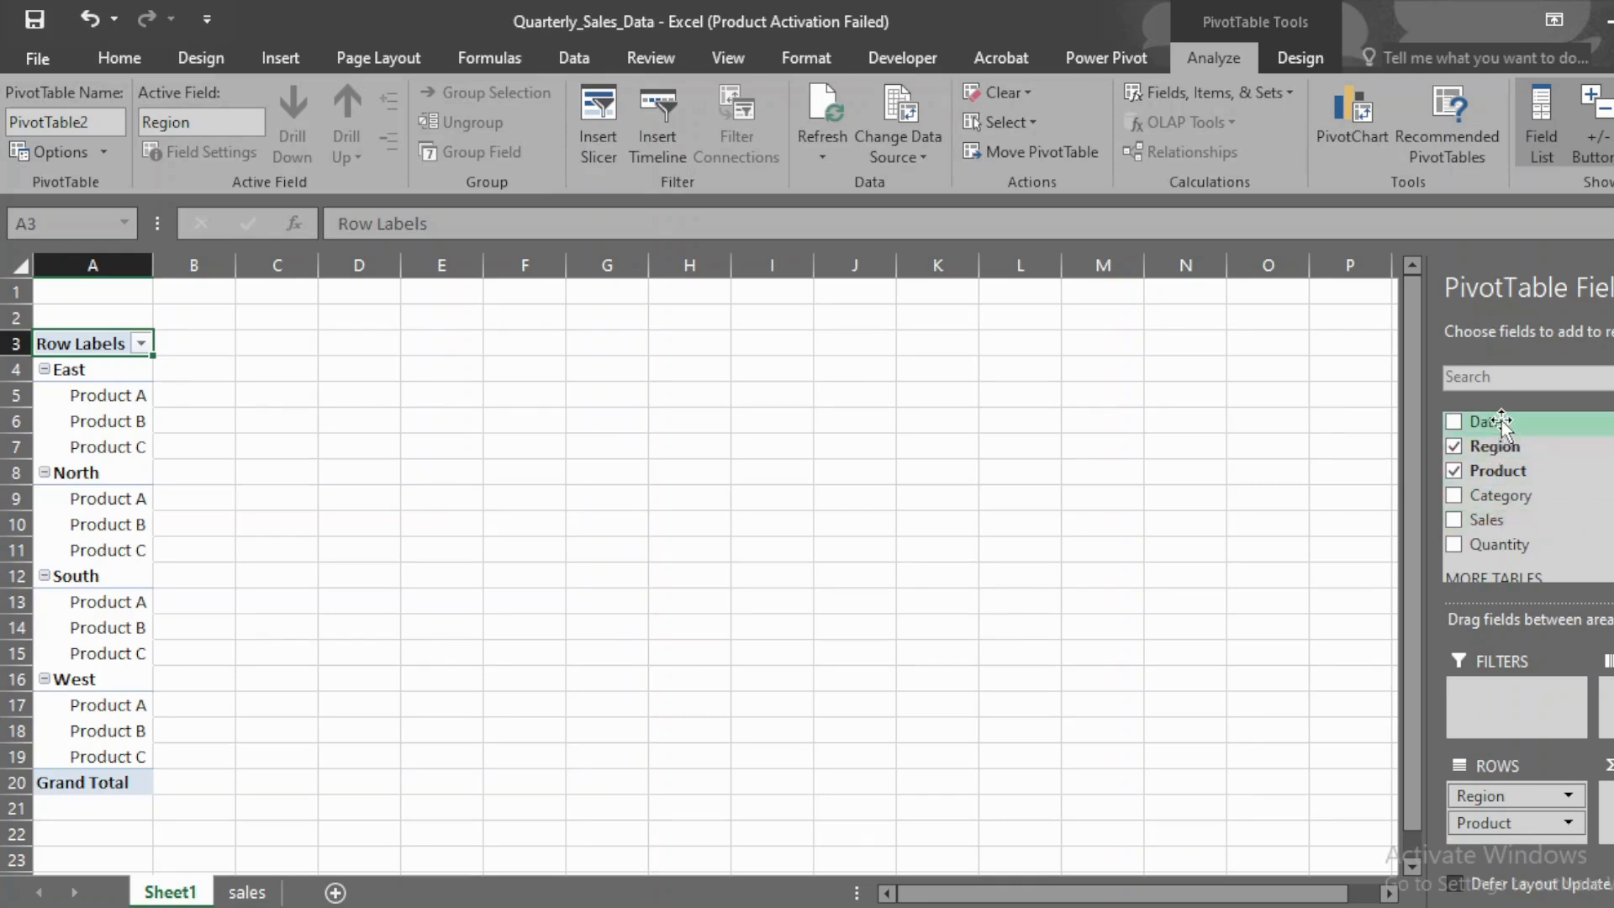
Step: Add Date as the column field and group the dates by Quarters only, without Days and Months
{"action": "scroll", "coordinate": [1492, 441], "scroll_direction": "down", "scroll_amount": 1}
{"action": "left_click_drag", "start_coordinate": [1486, 414], "coordinate": [1609, 705]}
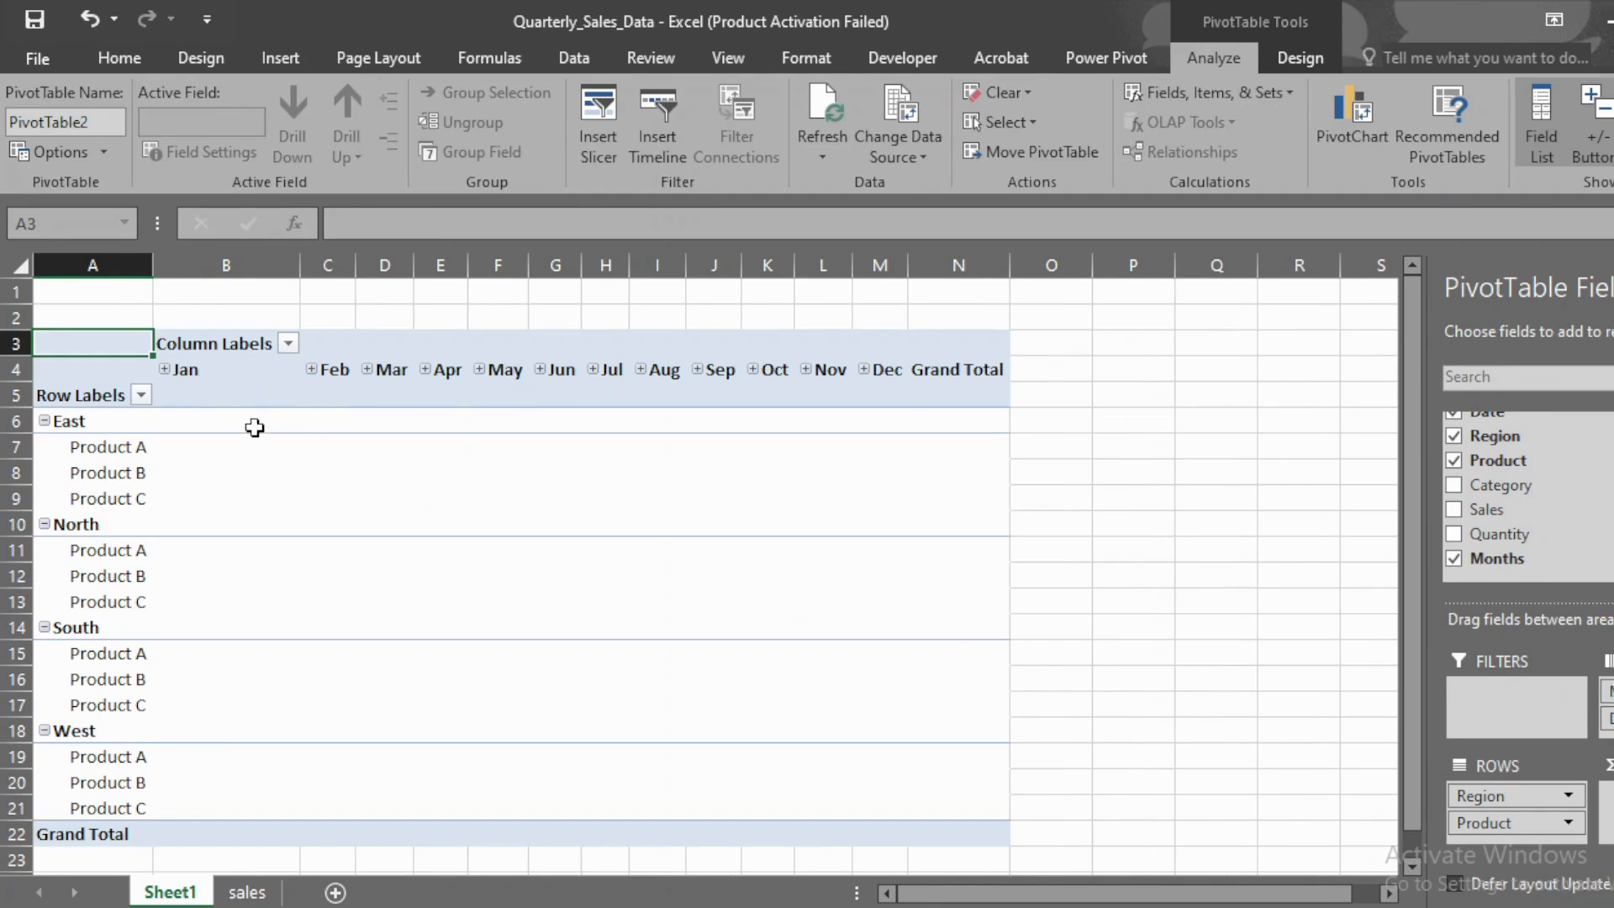
{"action": "right_click", "coordinate": [208, 370]}
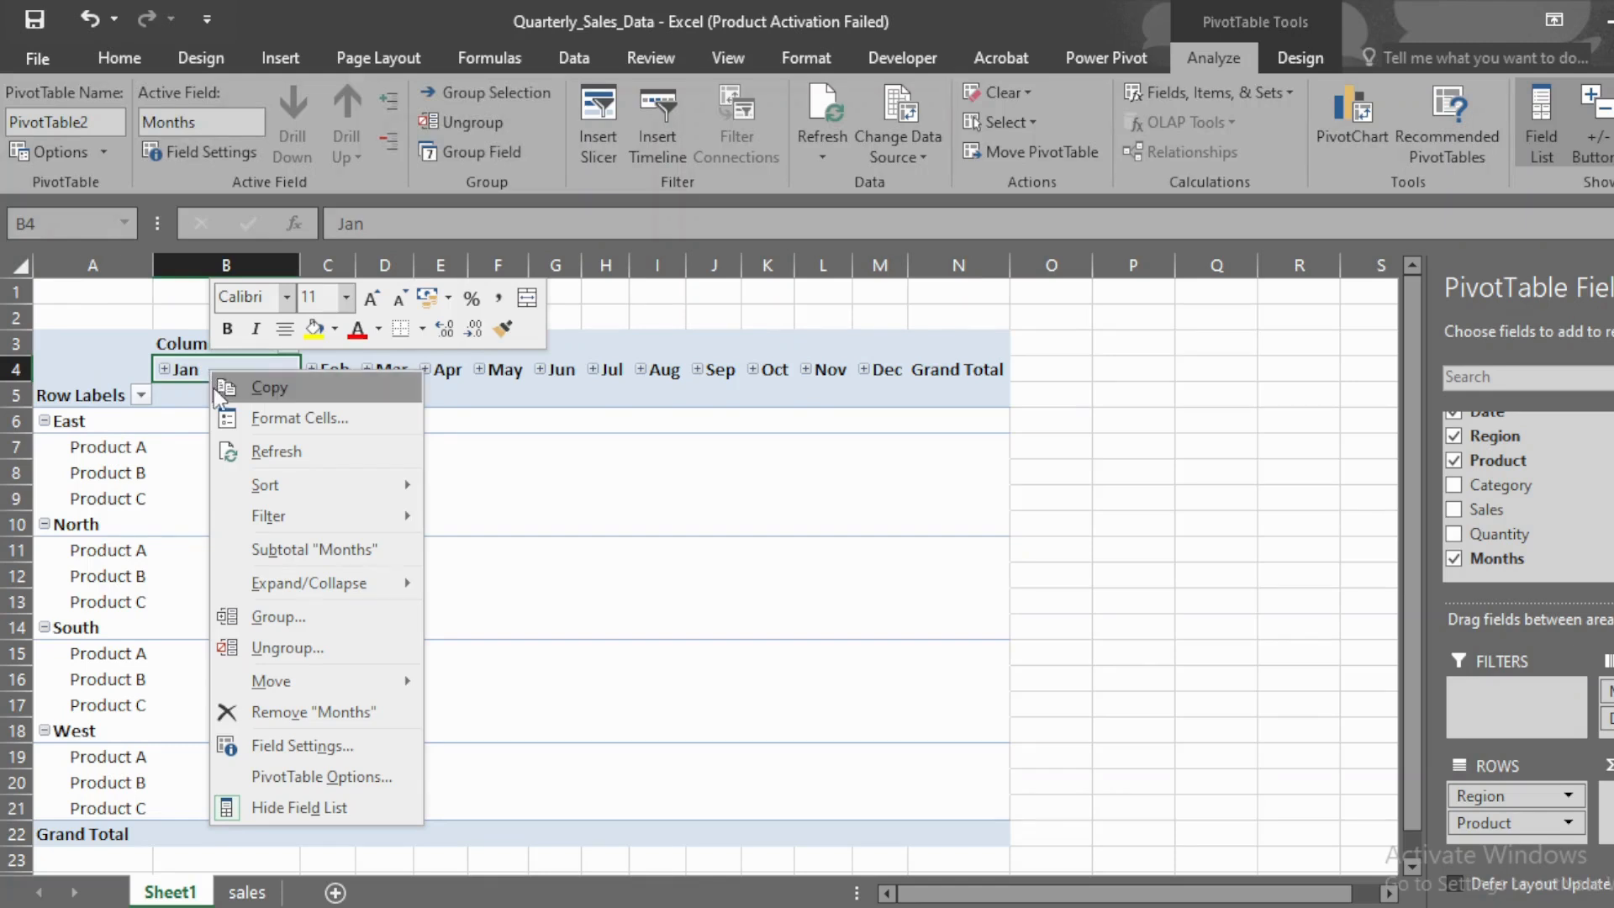
{"action": "left_click", "coordinate": [313, 619]}
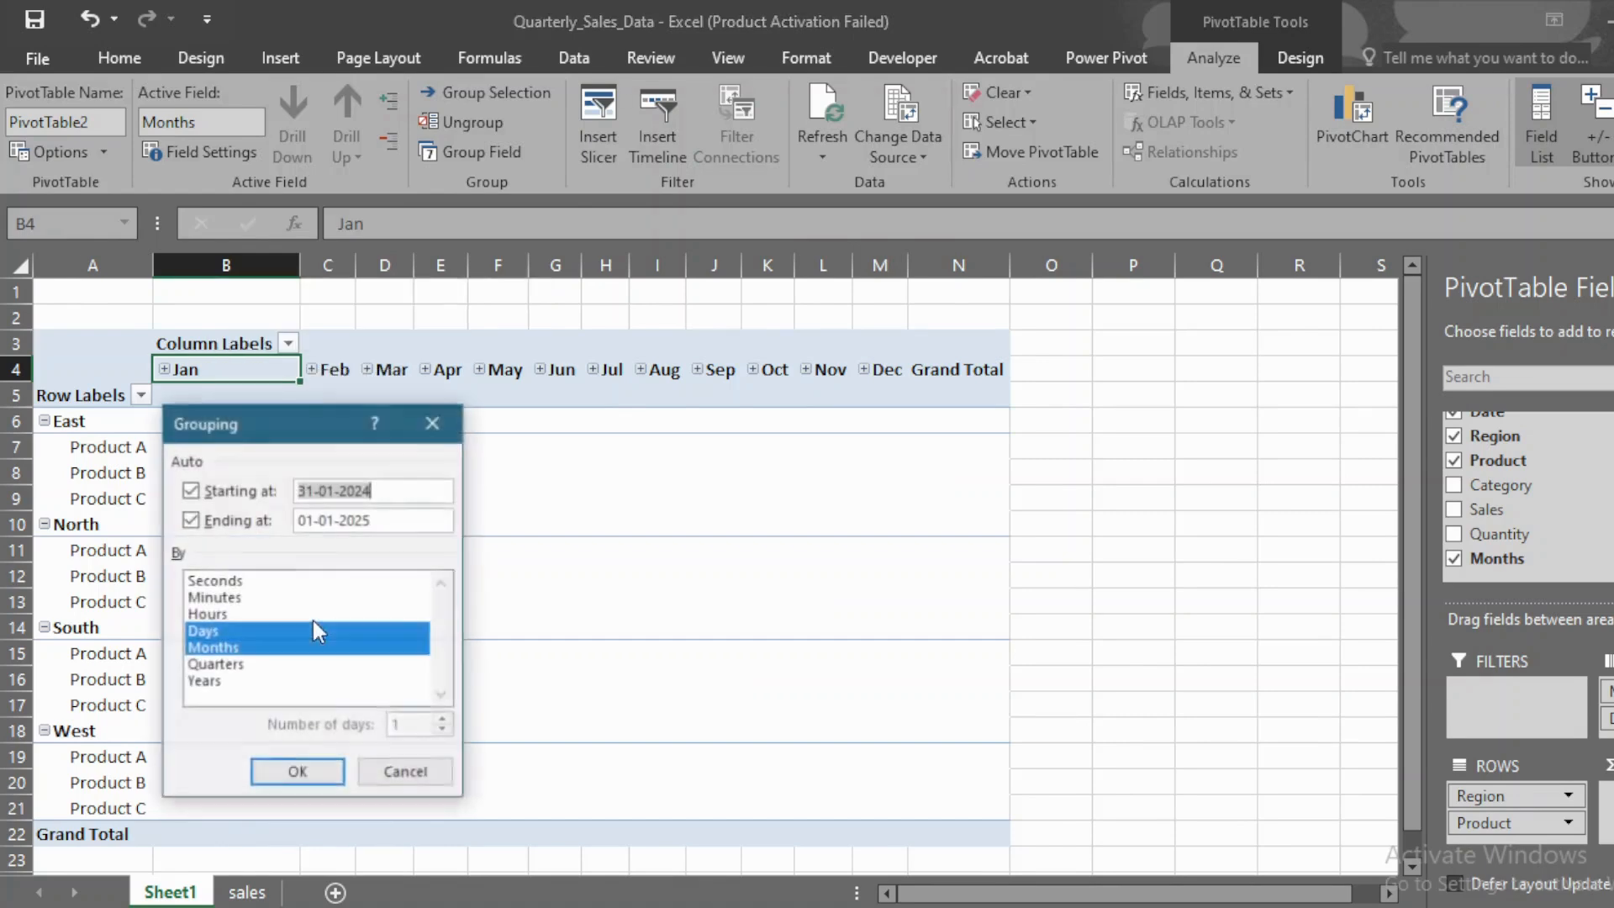
{"action": "left_click", "coordinate": [270, 629]}
{"action": "left_click", "coordinate": [245, 647]}
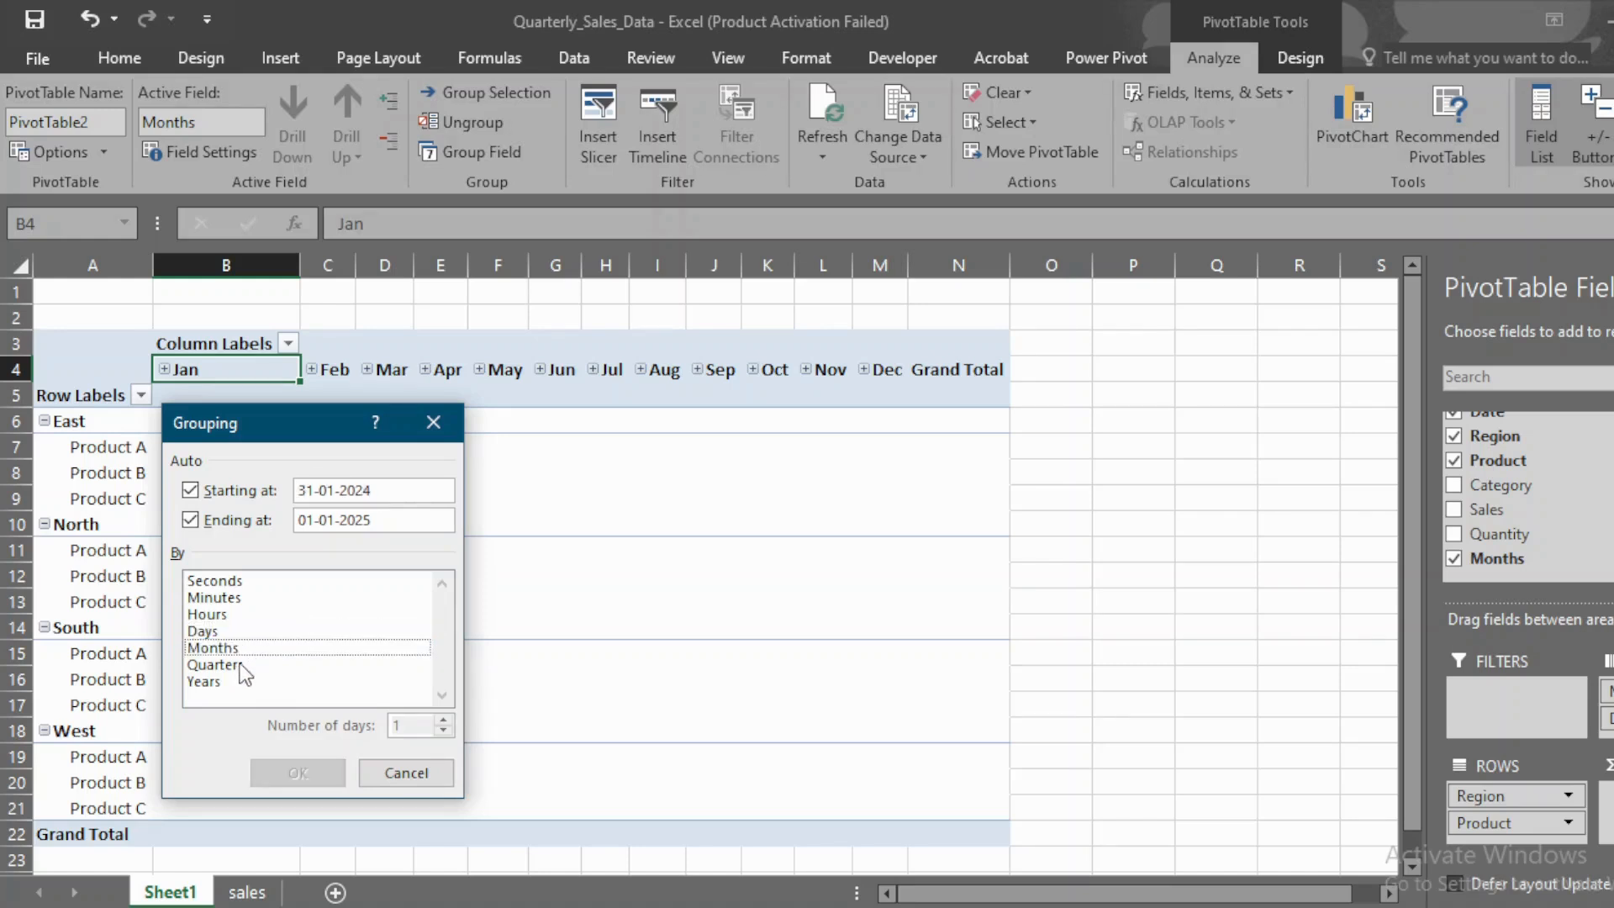
{"action": "left_click", "coordinate": [242, 666]}
{"action": "left_click", "coordinate": [300, 777]}
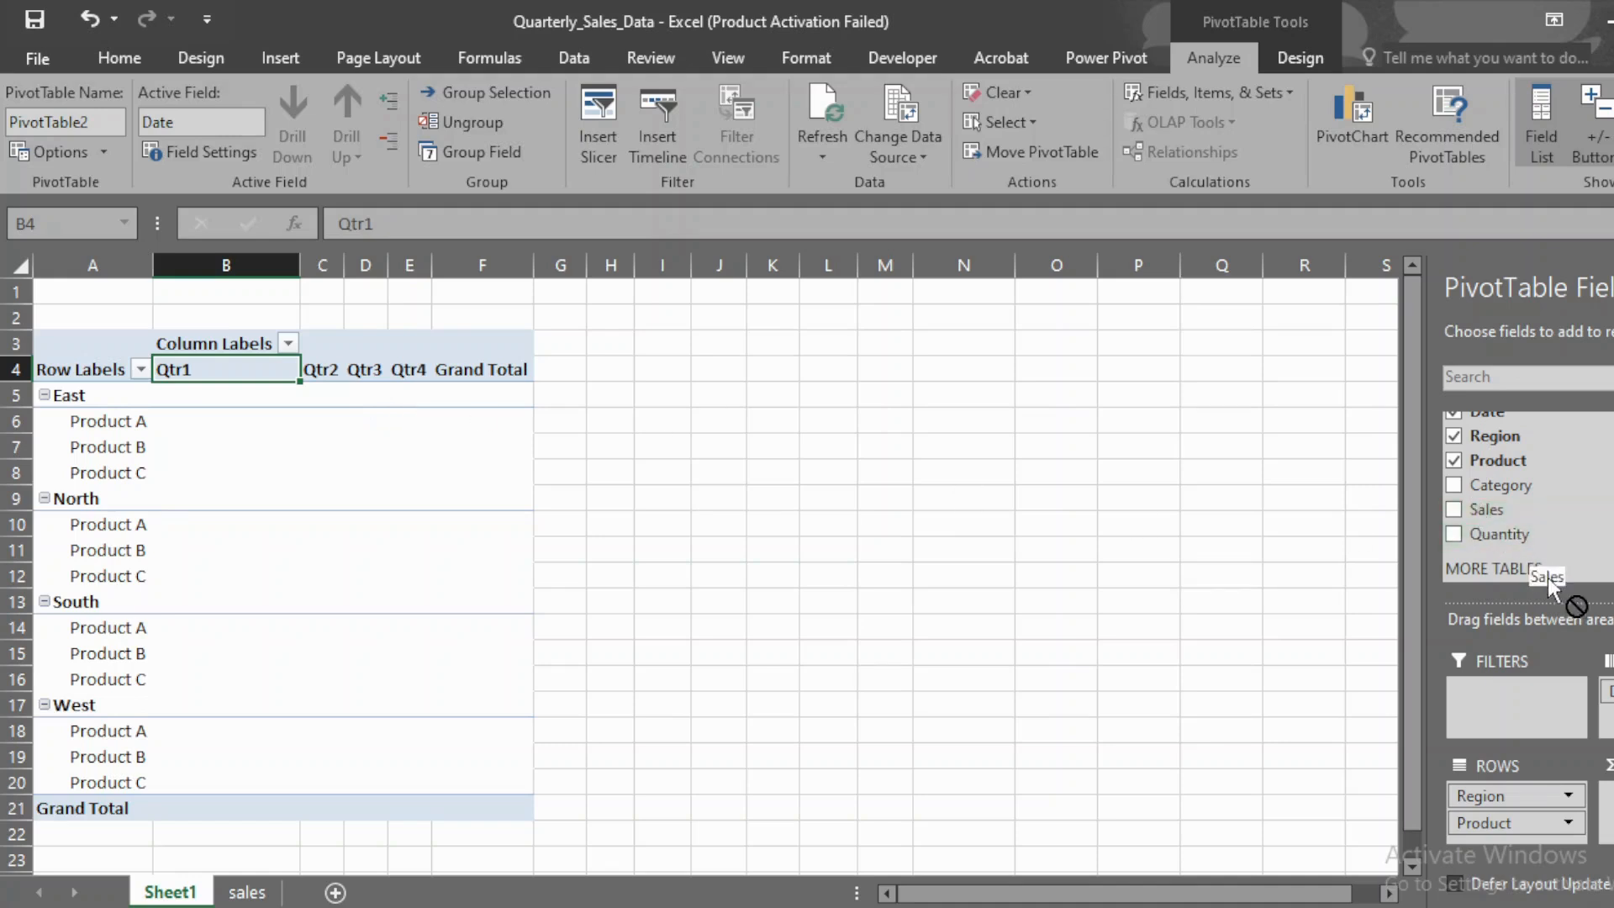
Step: Add Sales and Quantity as the PivotTable's value fields
{"action": "left_click_drag", "start_coordinate": [1486, 509], "coordinate": [1607, 799]}
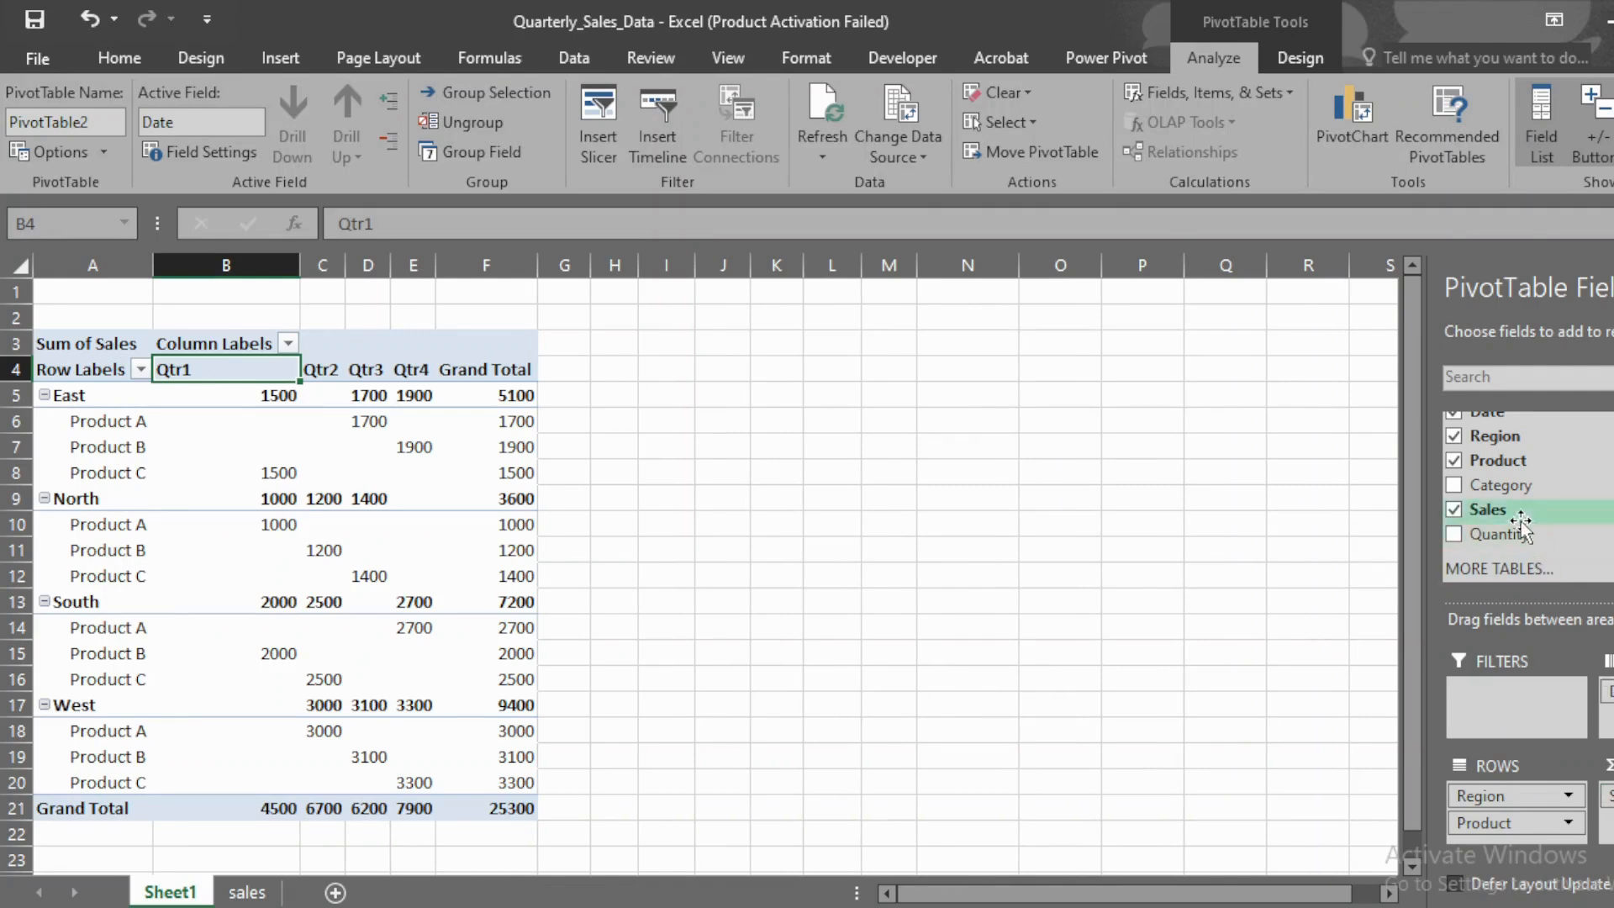
{"action": "left_click", "coordinate": [1453, 534]}
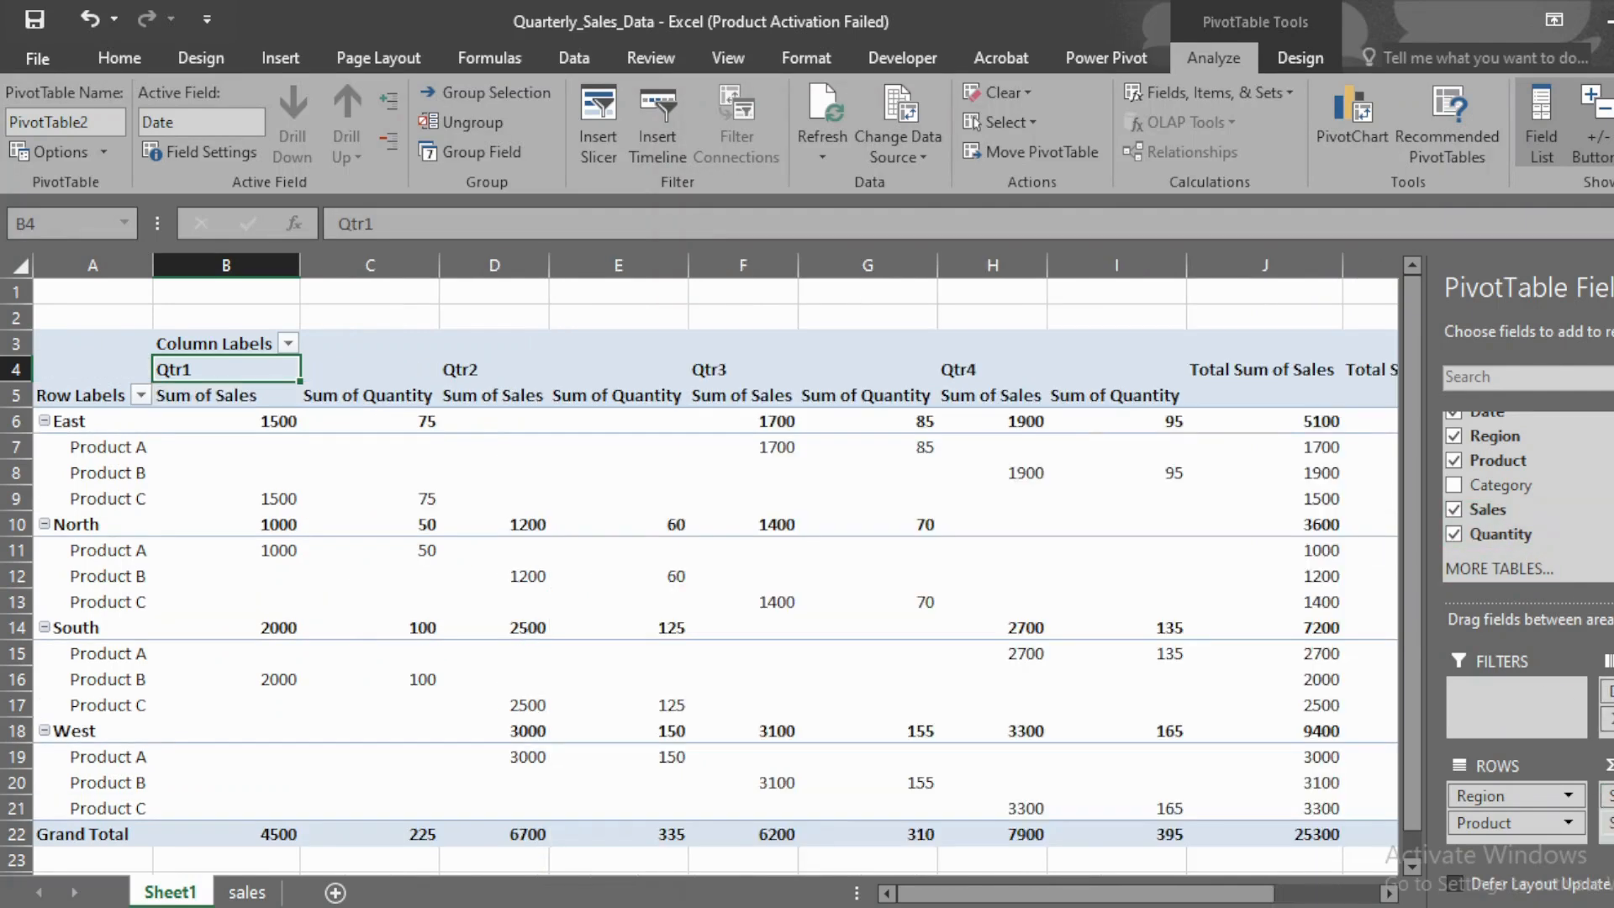
Step: Set the custom name of the Sum of Sales value field to TSales
{"action": "left_click", "coordinate": [206, 401]}
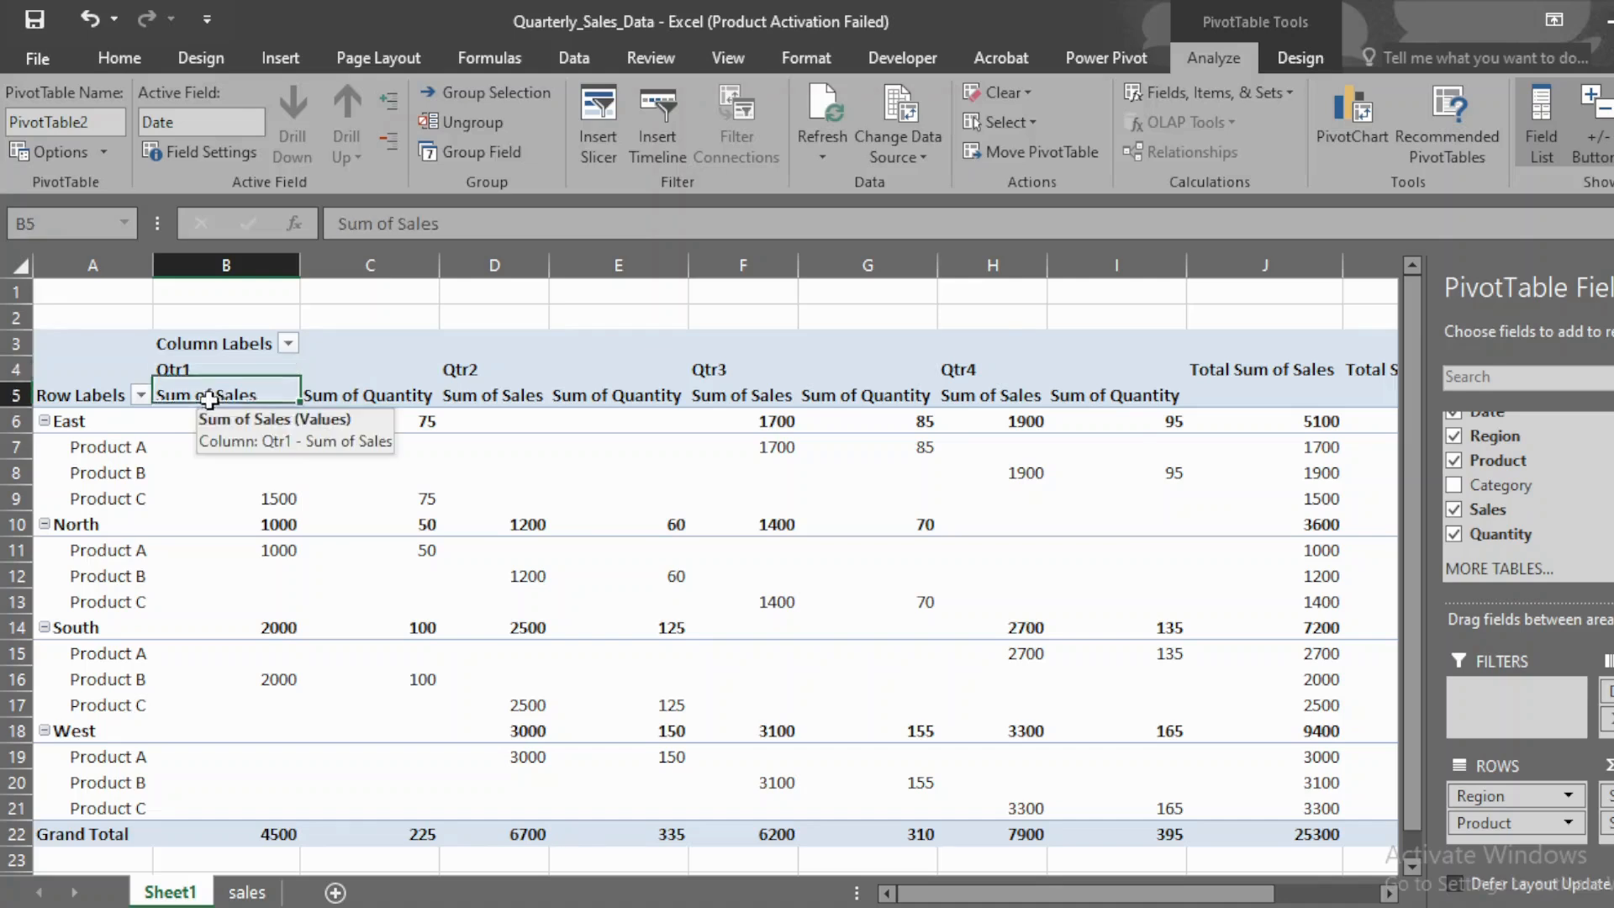
{"action": "double_click", "coordinate": [206, 402]}
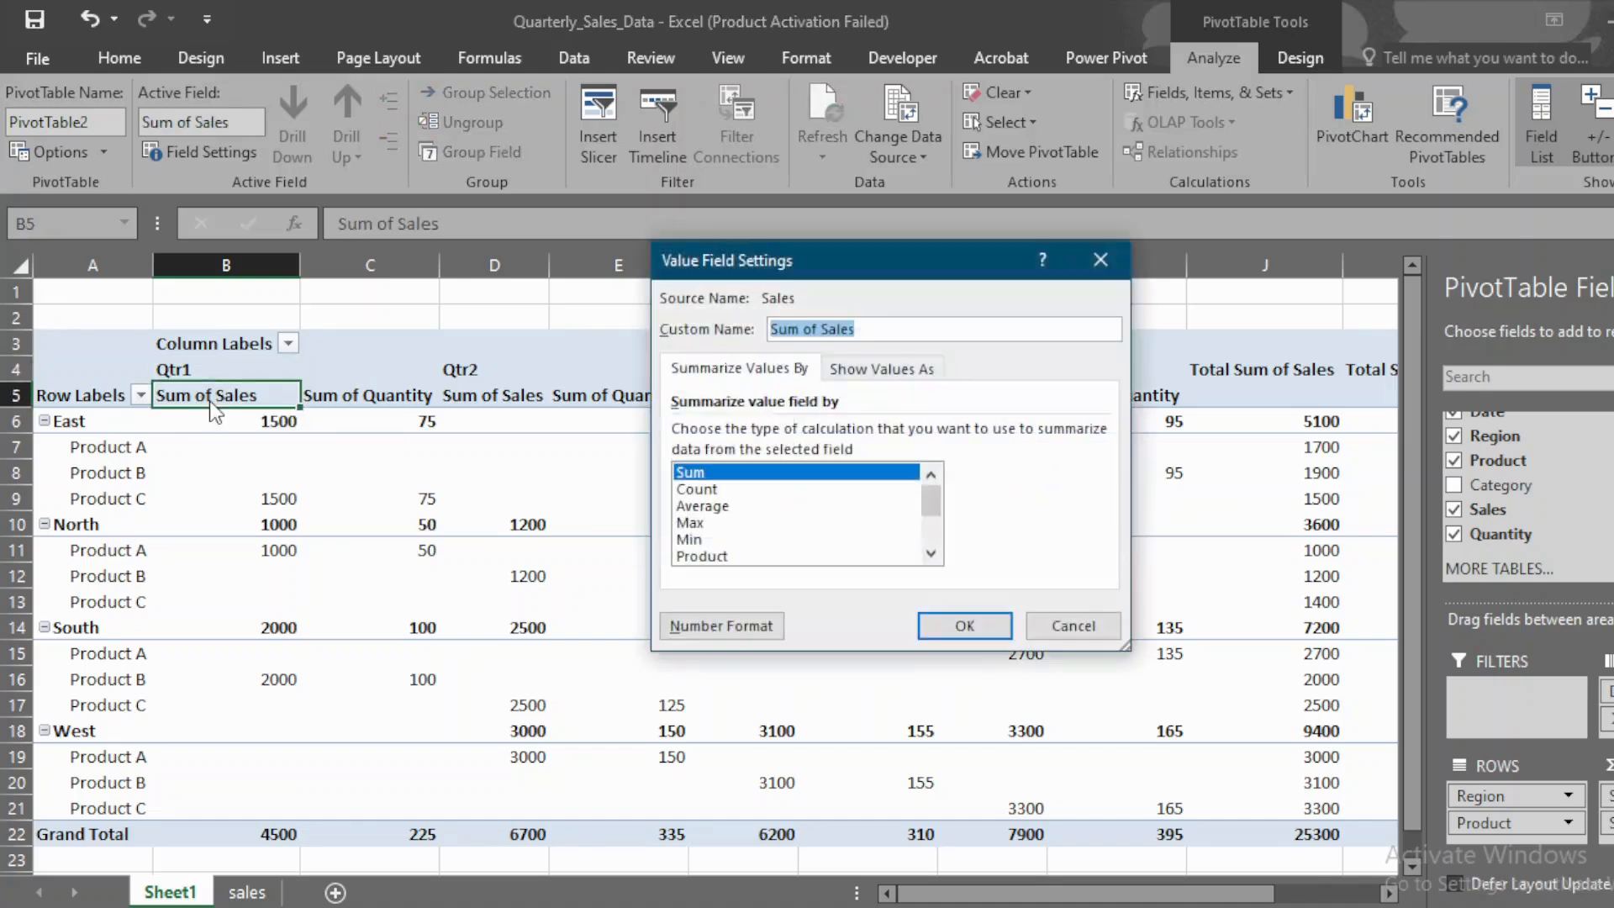
{"action": "left_click", "coordinate": [821, 329]}
{"action": "left_click_drag", "start_coordinate": [822, 328], "coordinate": [771, 334]}
{"action": "type", "text": "T"}
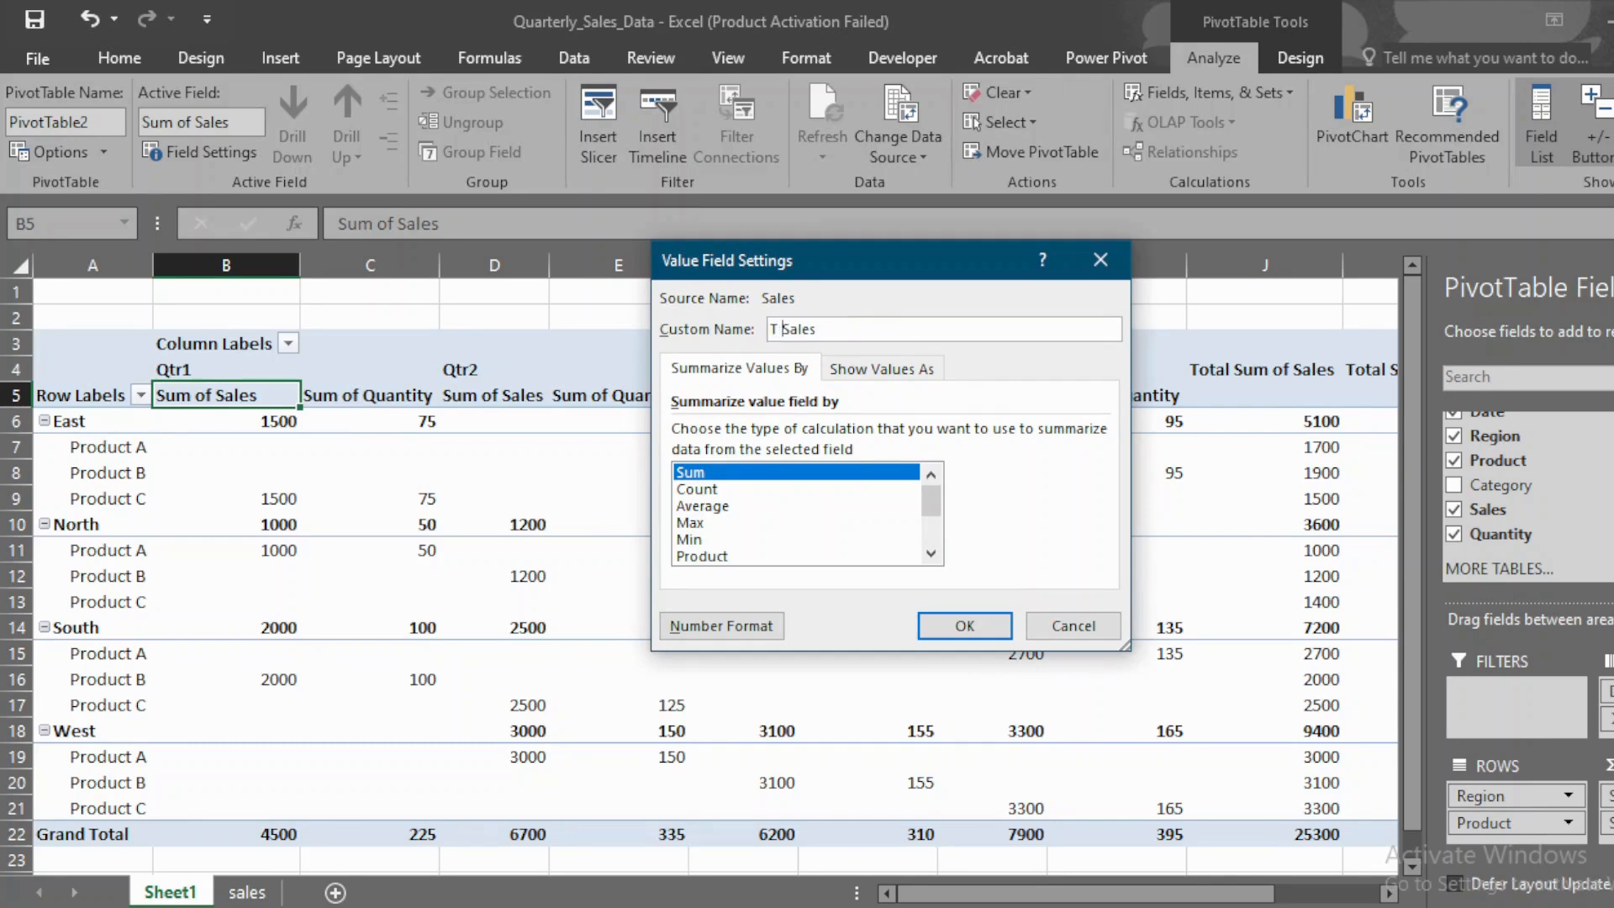
{"action": "key", "text": "BackSpace"}
Step: Format the sales value field as Currency with the ₹ symbol and 0 decimal places, and apply the field settings
{"action": "left_click", "coordinate": [740, 627]}
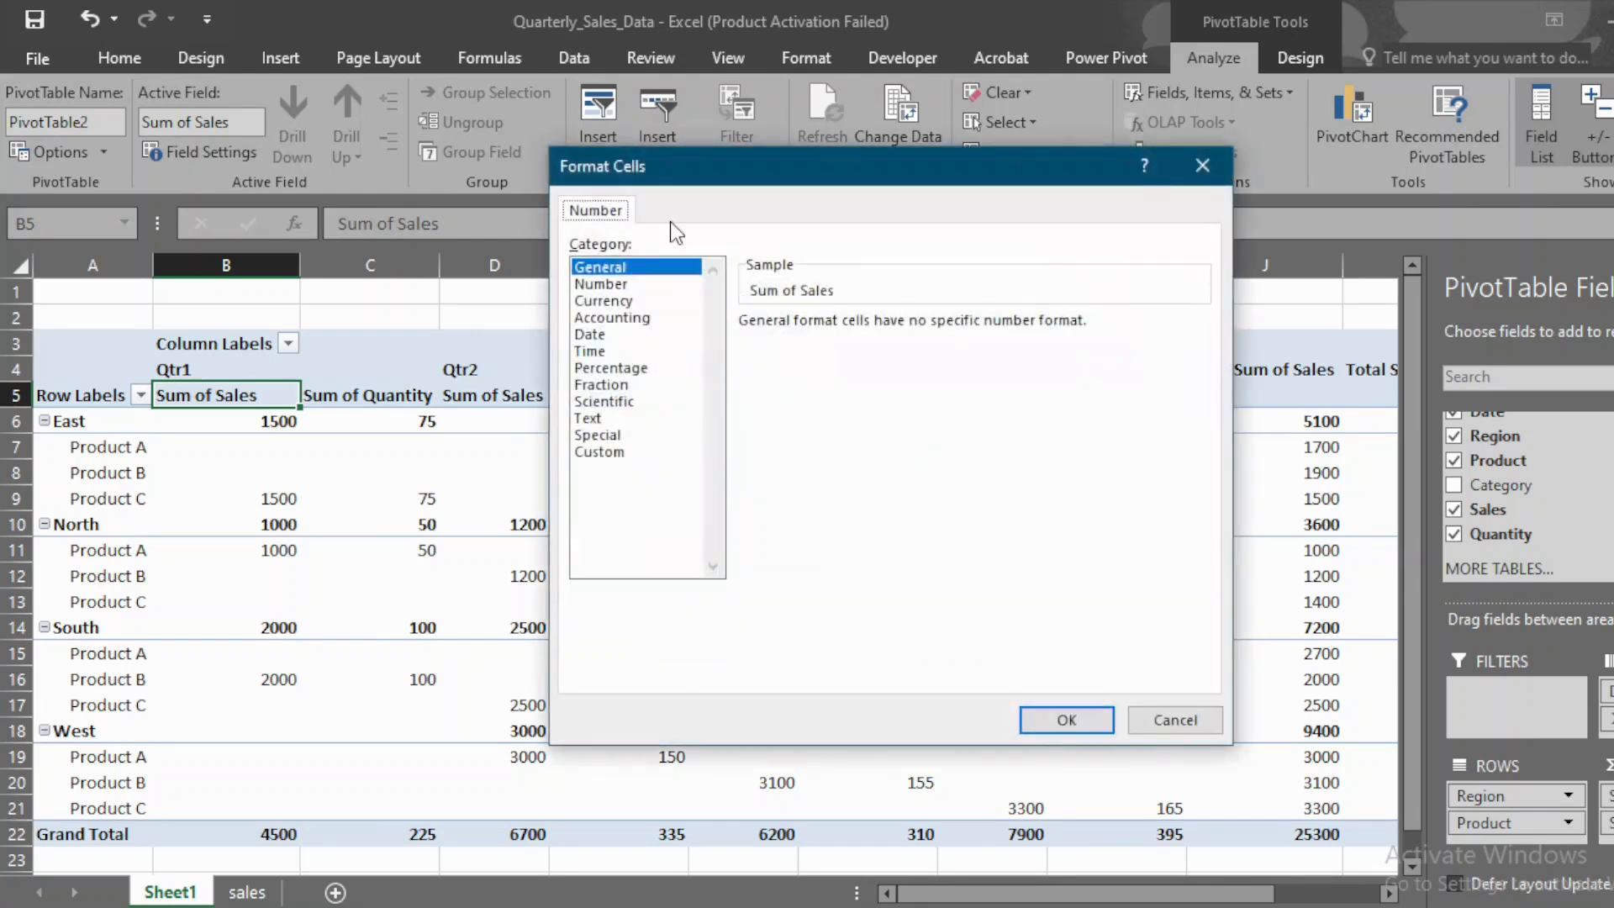
{"action": "left_click", "coordinate": [625, 303]}
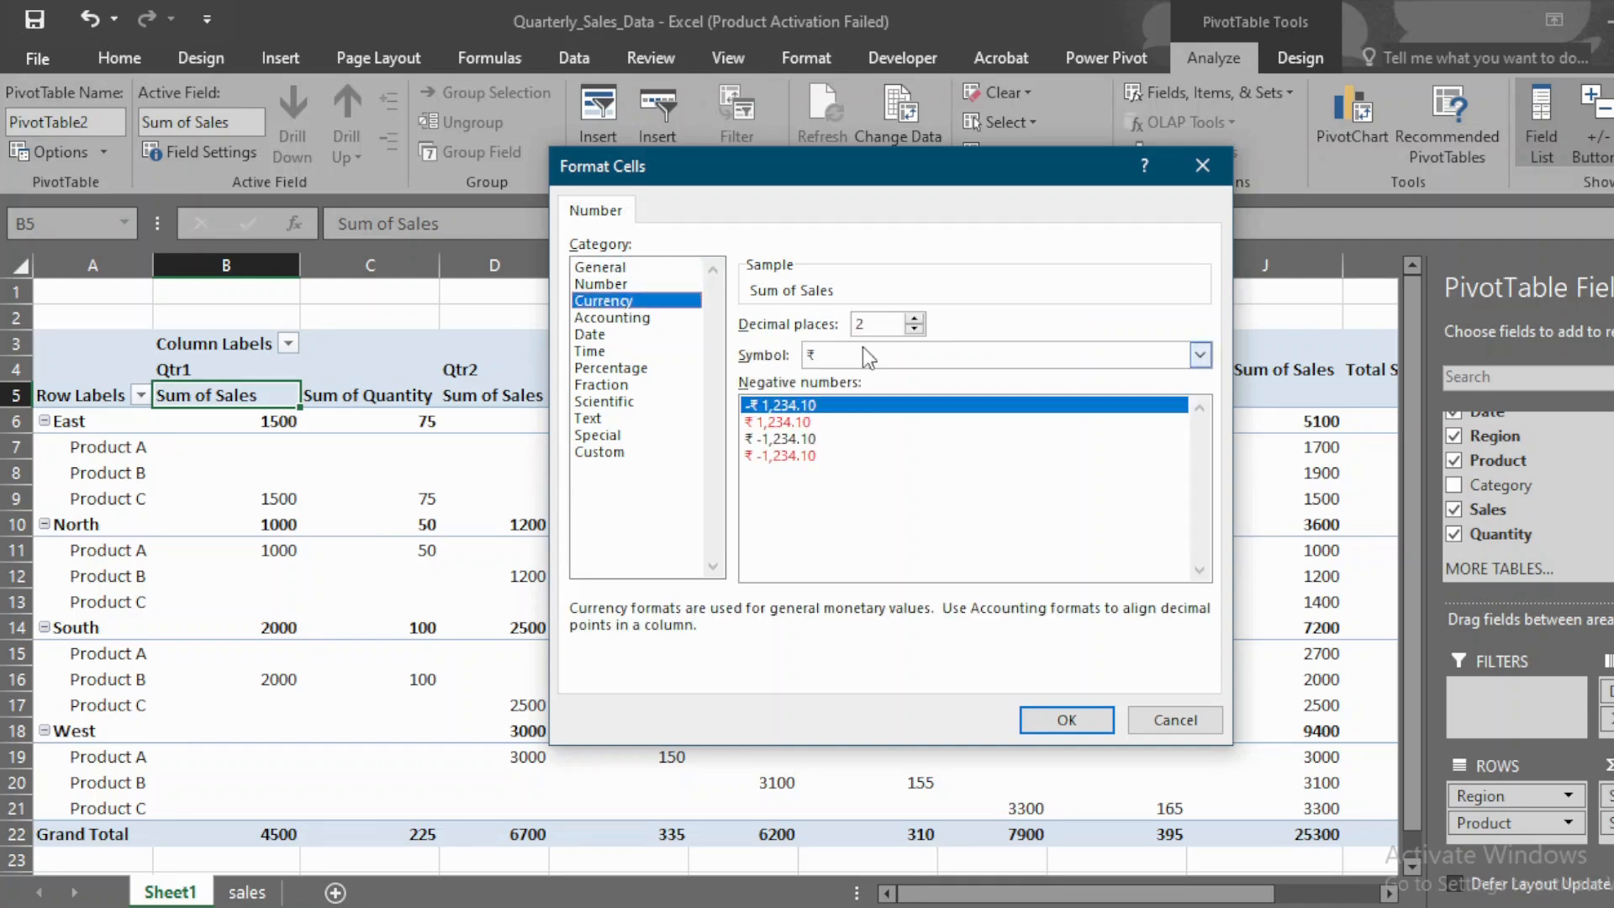
{"action": "left_click", "coordinate": [914, 328]}
{"action": "left_click", "coordinate": [913, 329]}
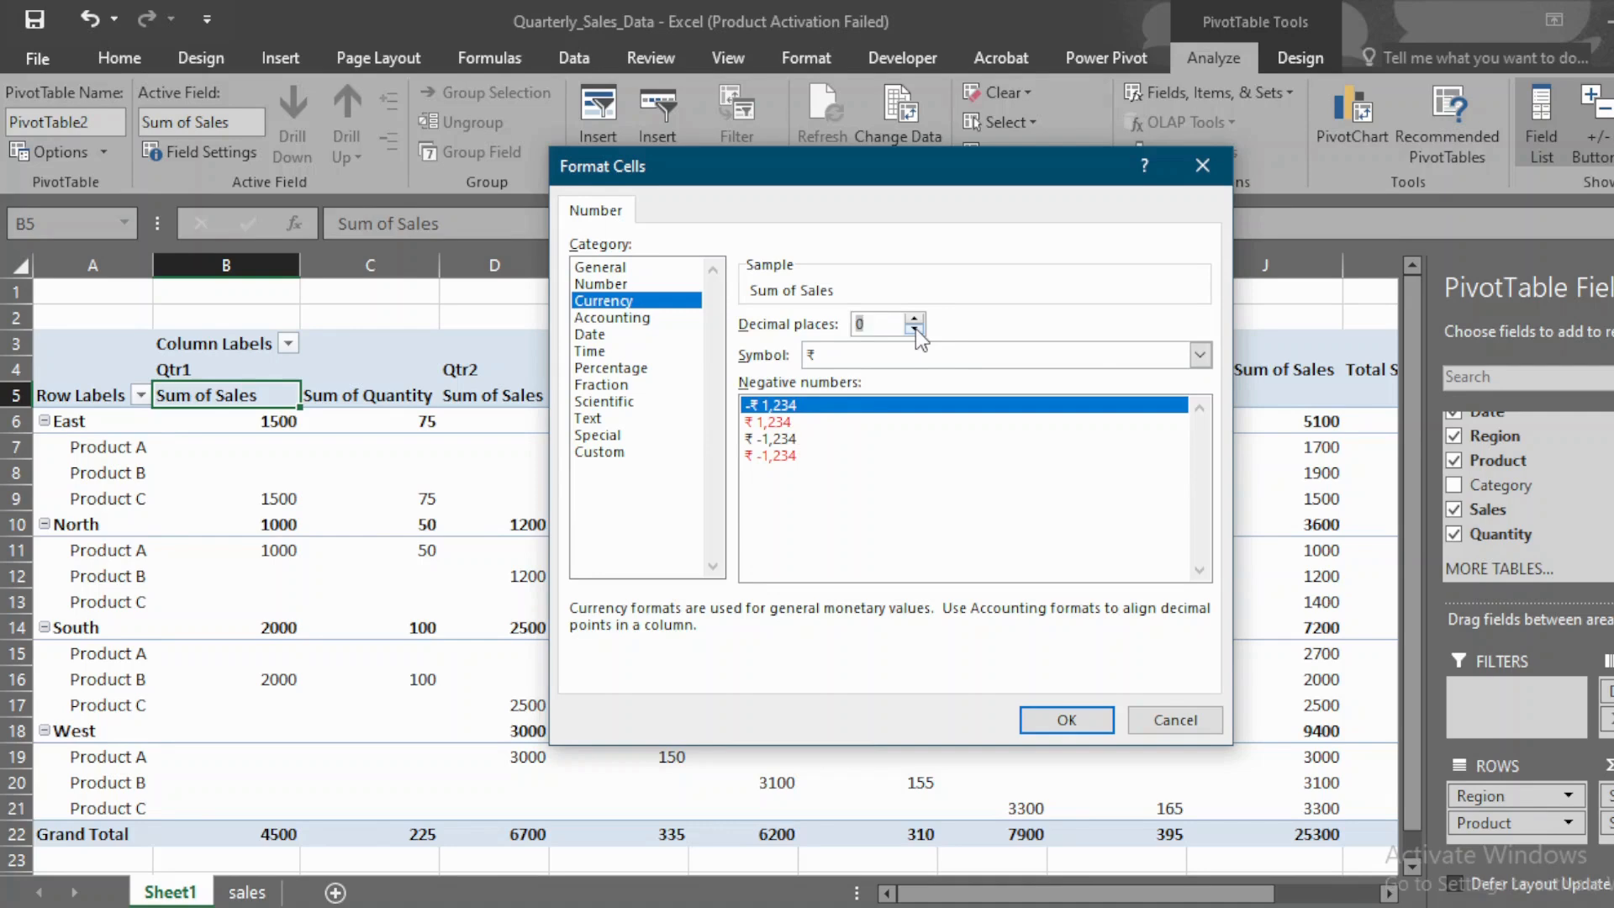
{"action": "left_click", "coordinate": [1084, 716]}
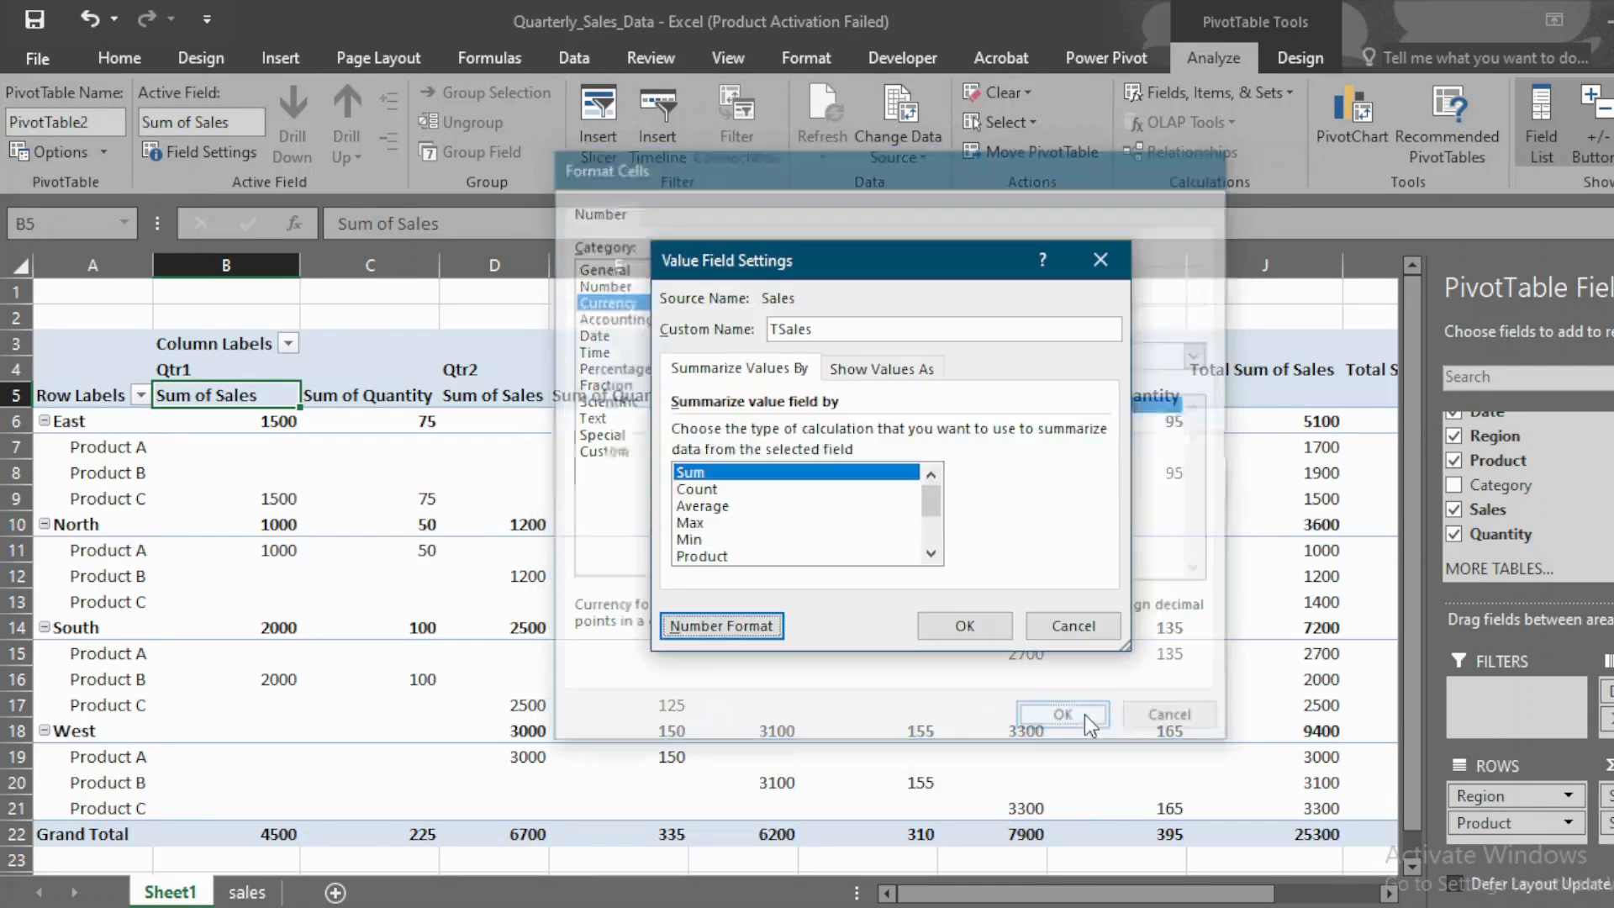
{"action": "left_click", "coordinate": [978, 626]}
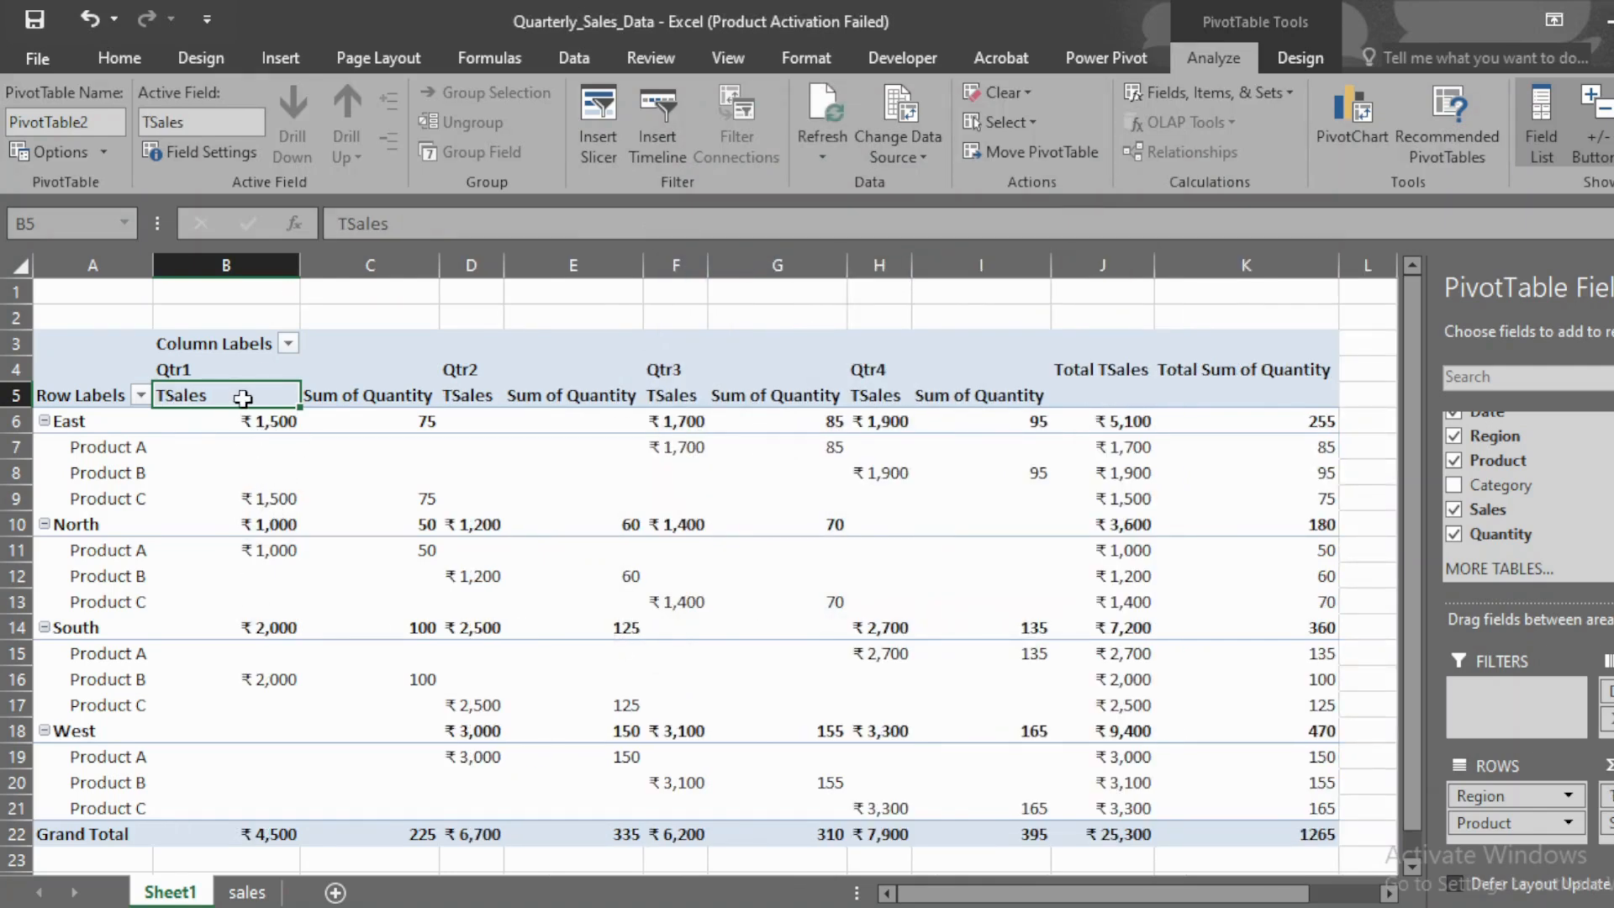
Step: Rename the Sum of Quantity value field as Qty
{"action": "left_click", "coordinate": [359, 397]}
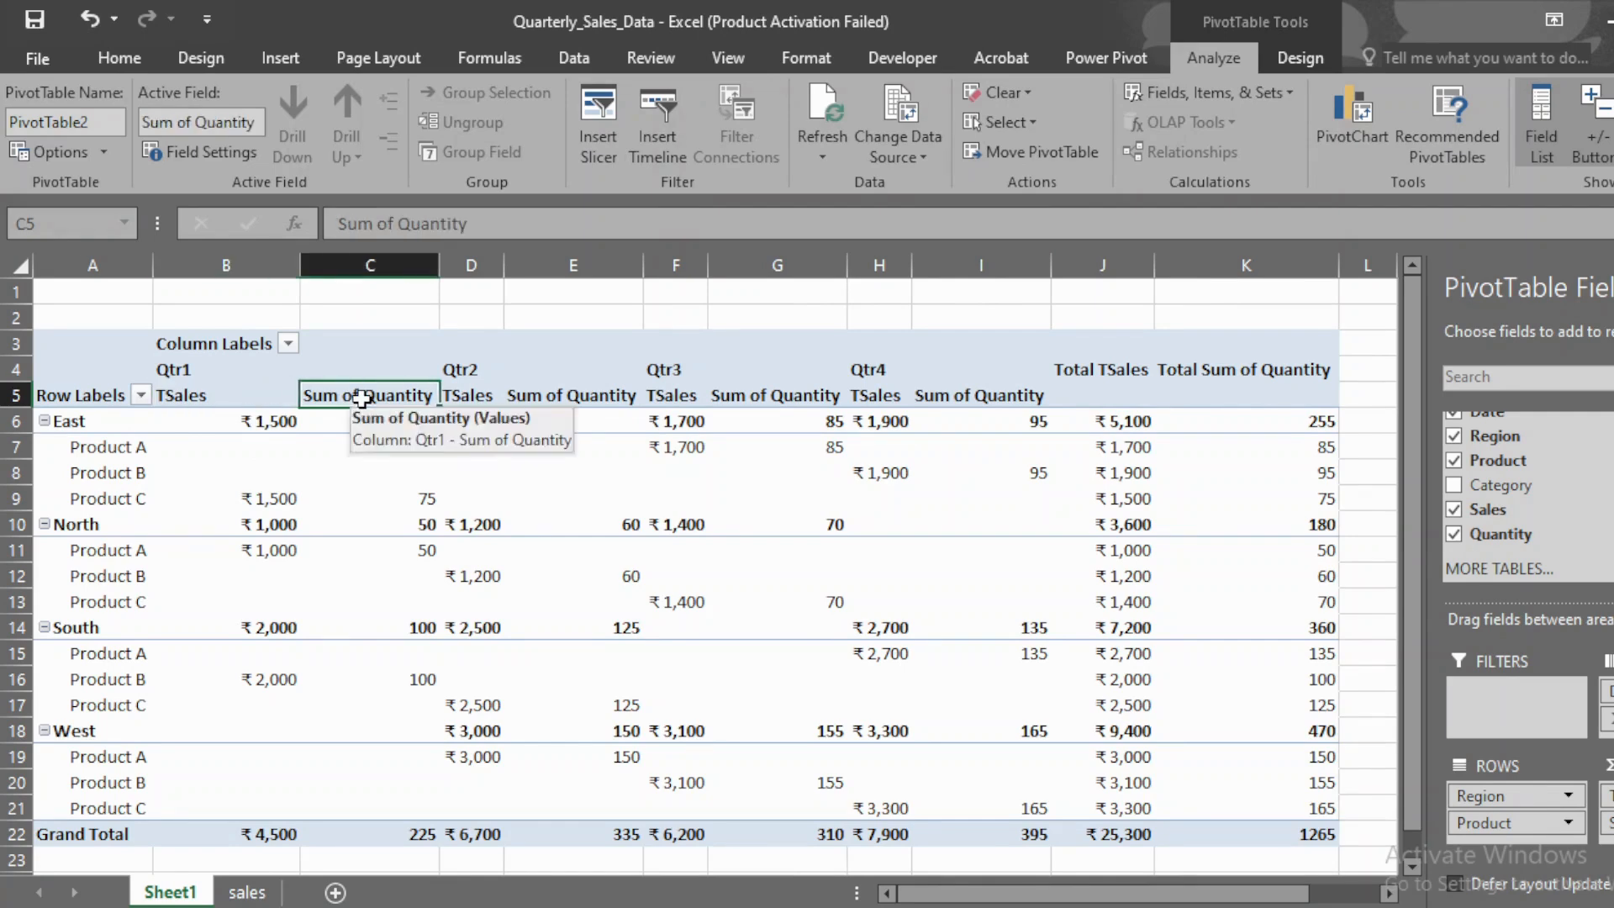
{"action": "double_click", "coordinate": [360, 398]}
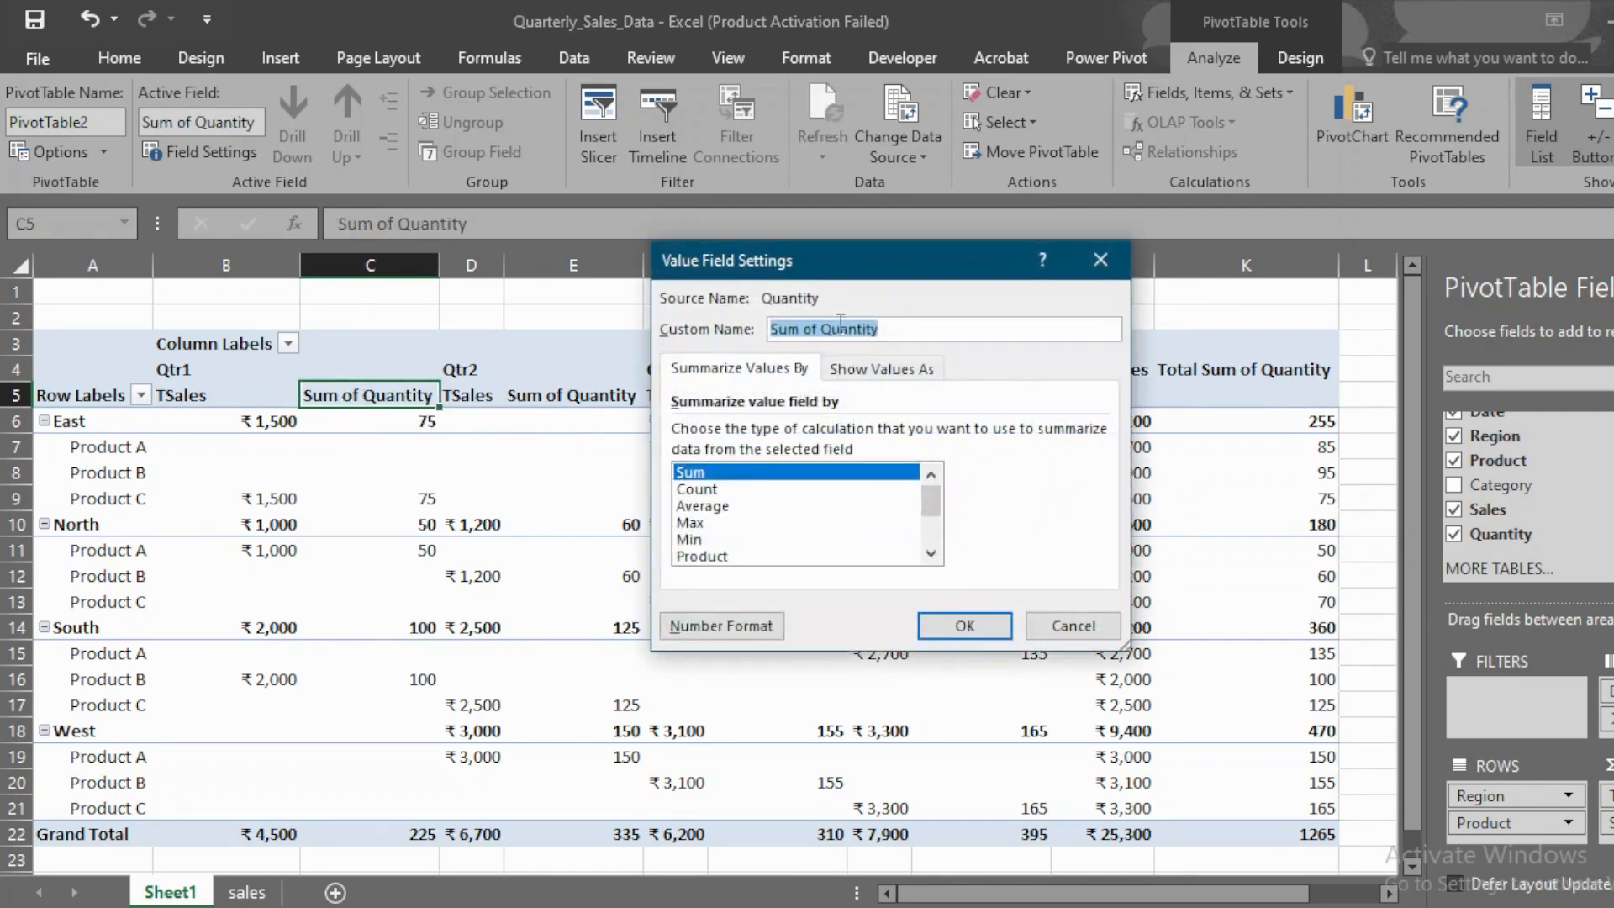
{"action": "left_click_drag", "start_coordinate": [821, 328], "coordinate": [740, 345]}
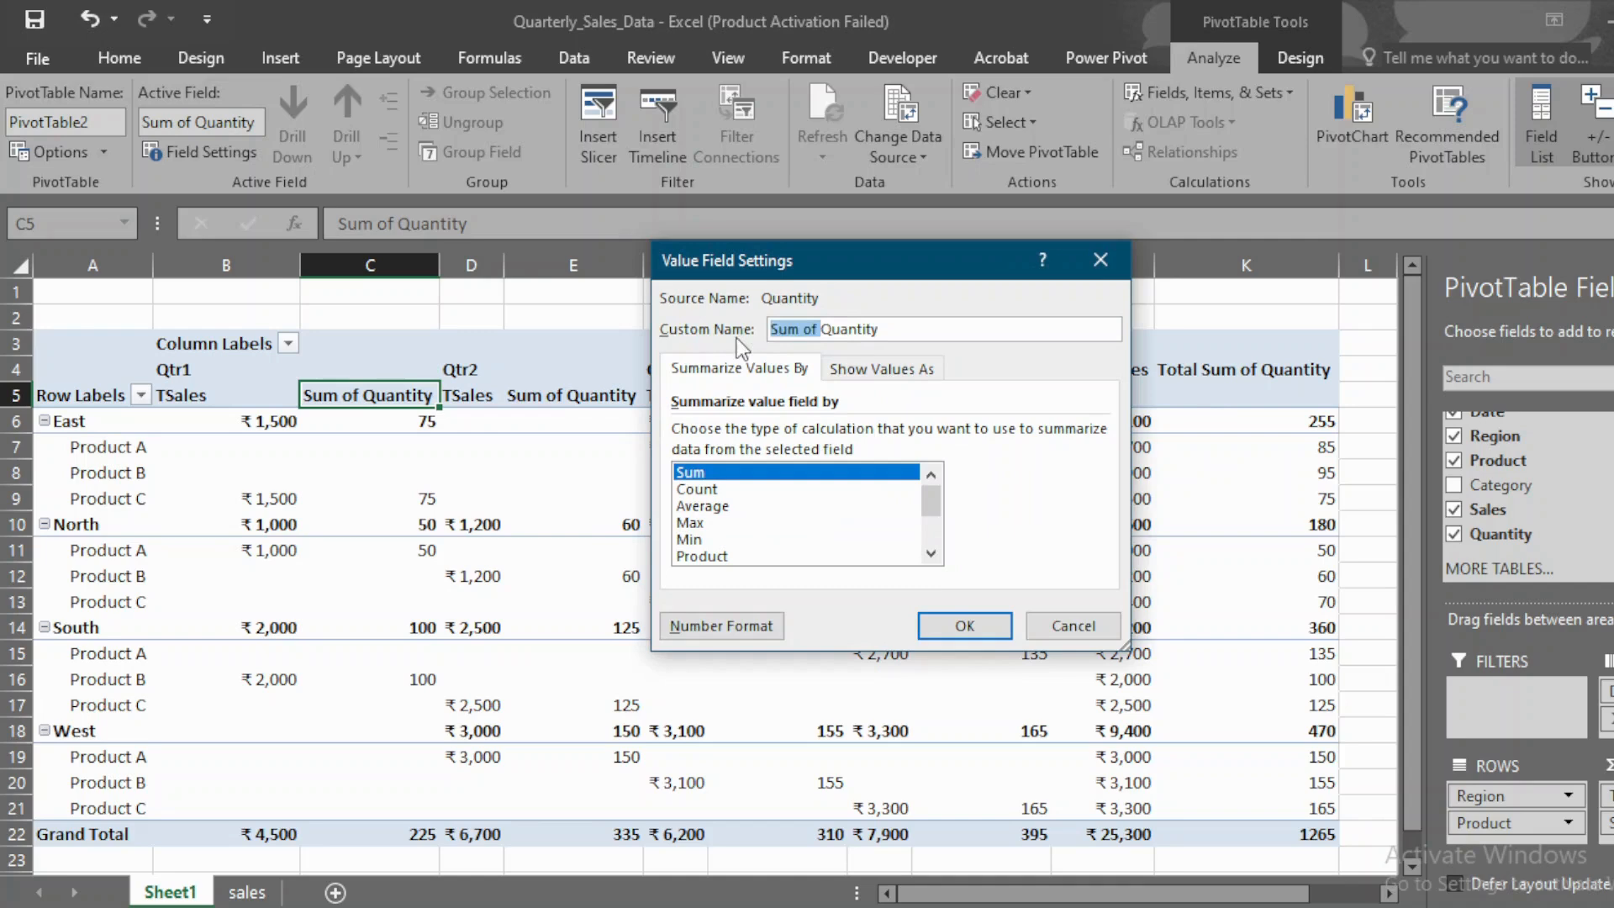
{"action": "key", "text": "BackSpace"}
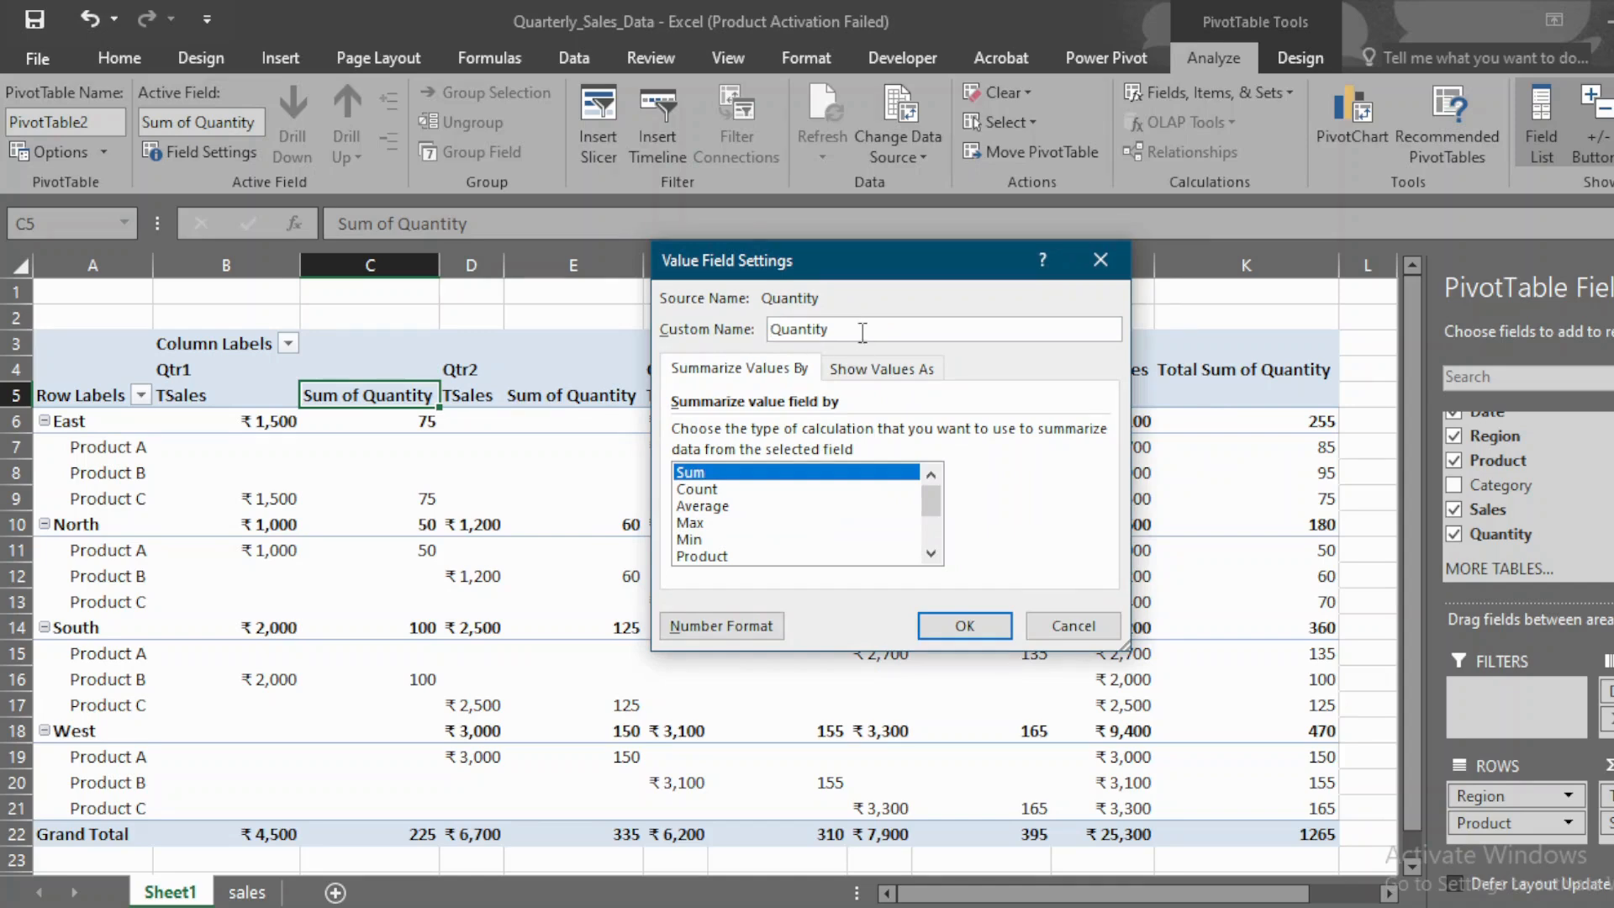
{"action": "left_click_drag", "start_coordinate": [836, 329], "coordinate": [784, 329]}
{"action": "type", "text": "ty"}
{"action": "left_click", "coordinate": [971, 622]}
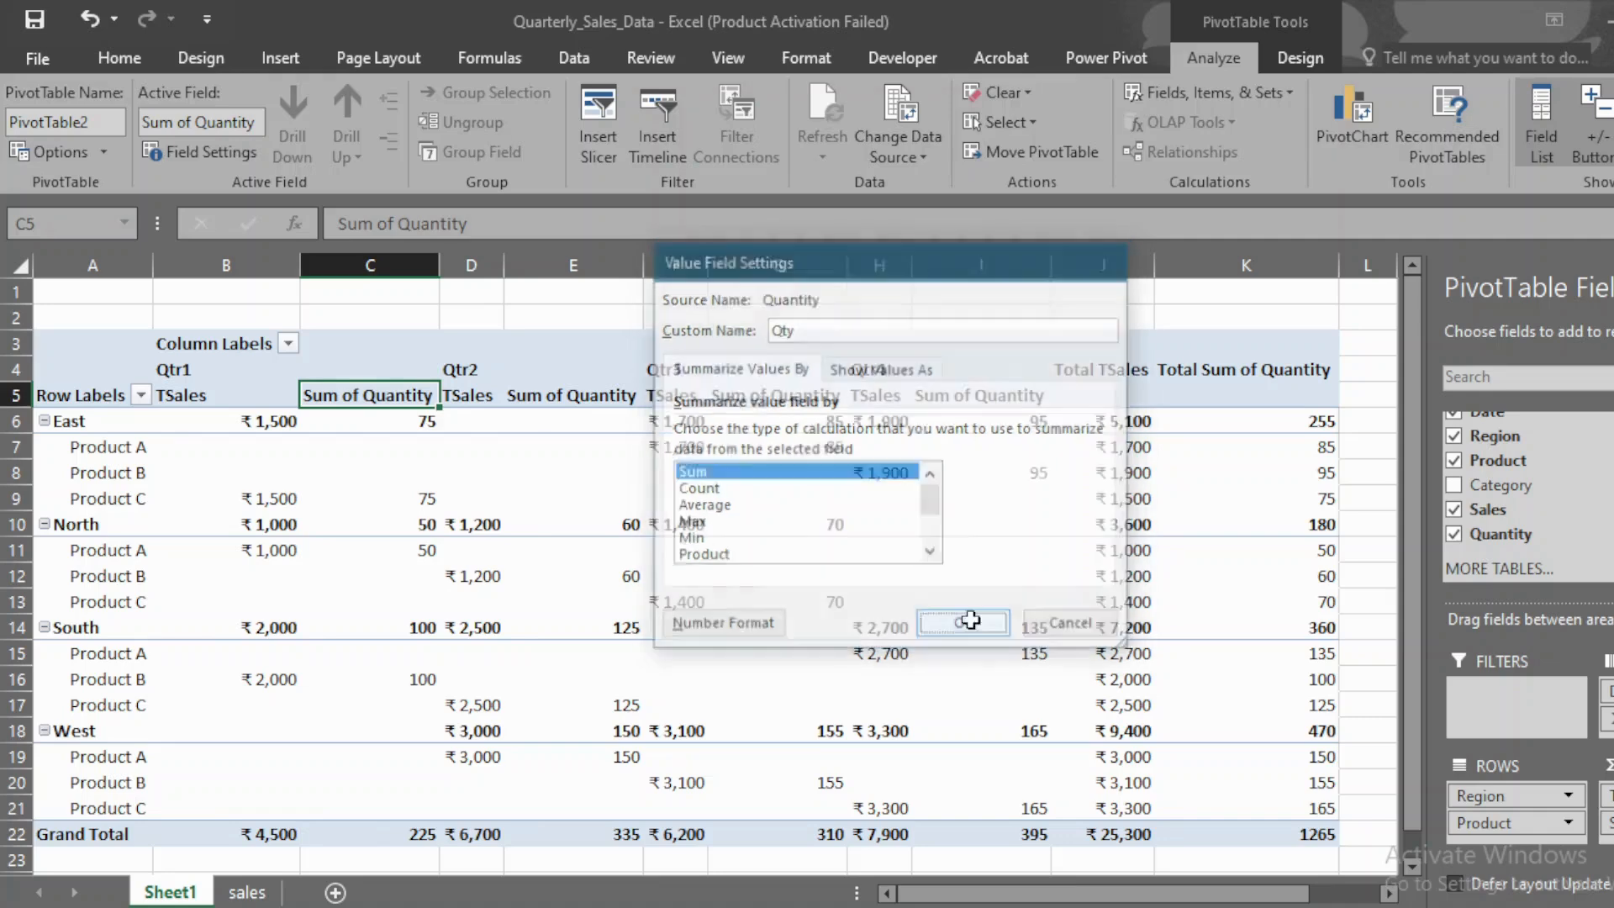
Step: Set the PivotTable options to show 0 for empty cells
{"action": "left_click", "coordinate": [324, 443]}
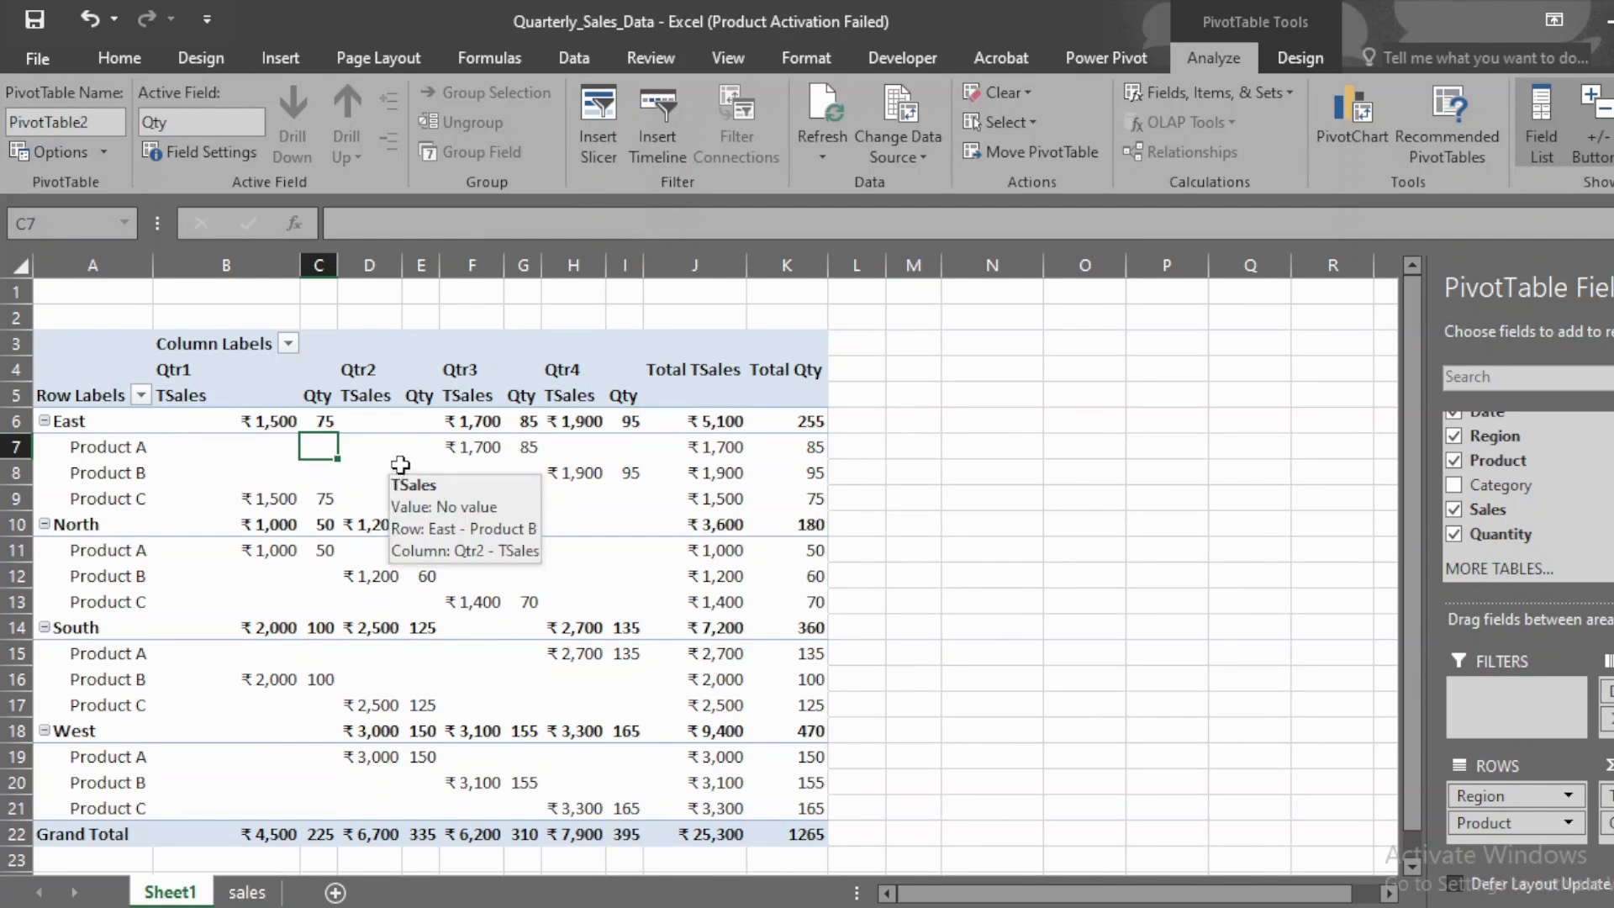
{"action": "right_click", "coordinate": [242, 451]}
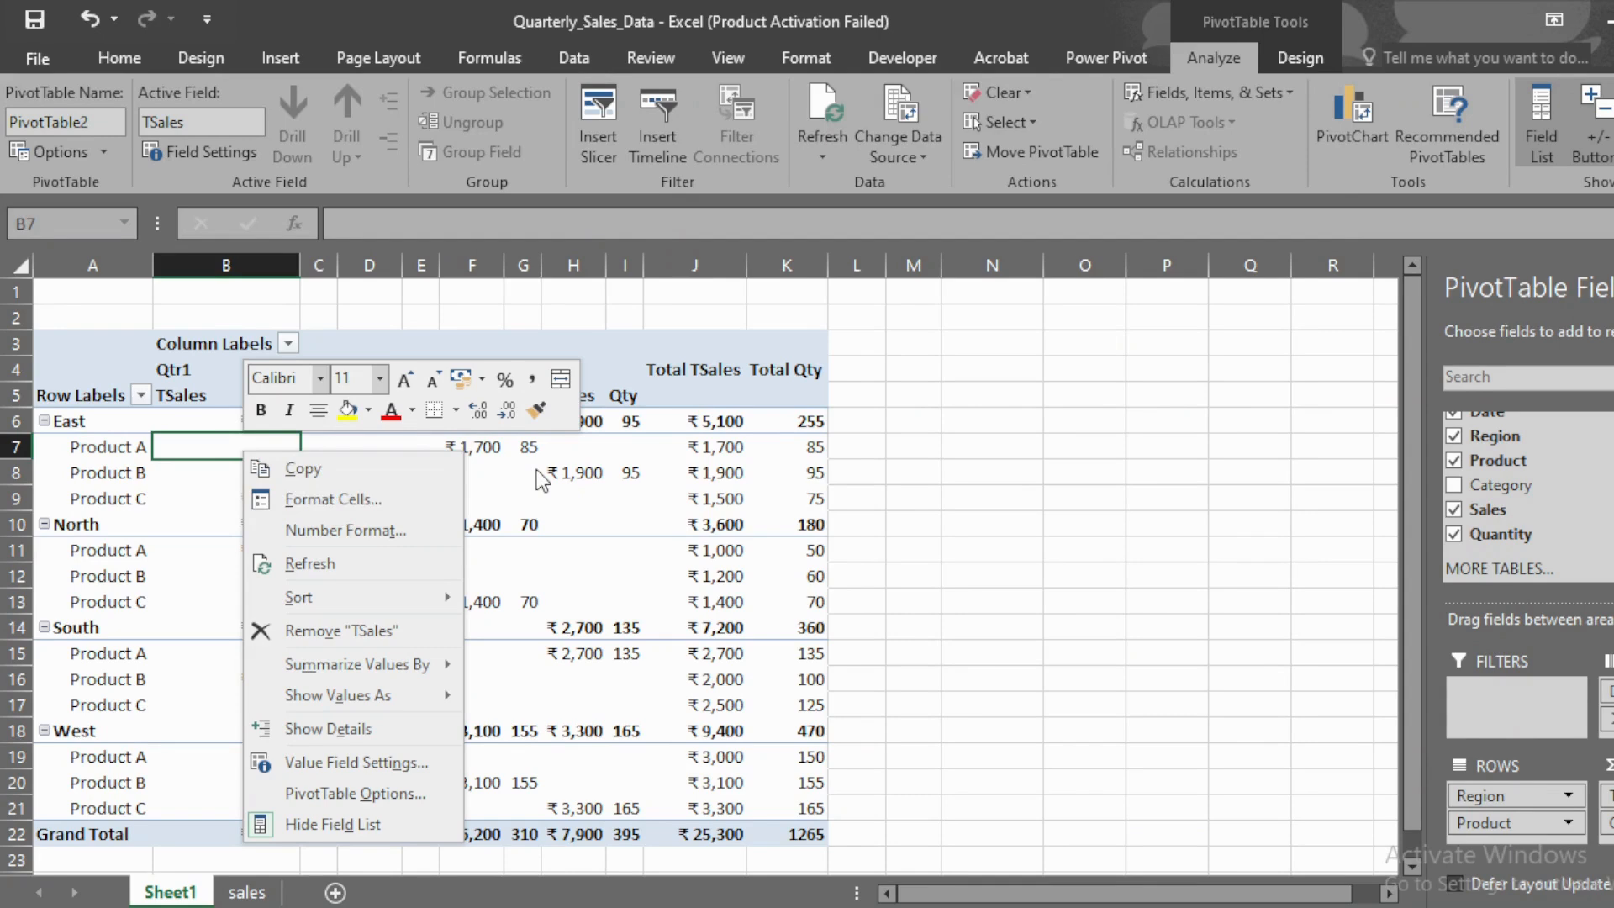
{"action": "left_click", "coordinate": [380, 793]}
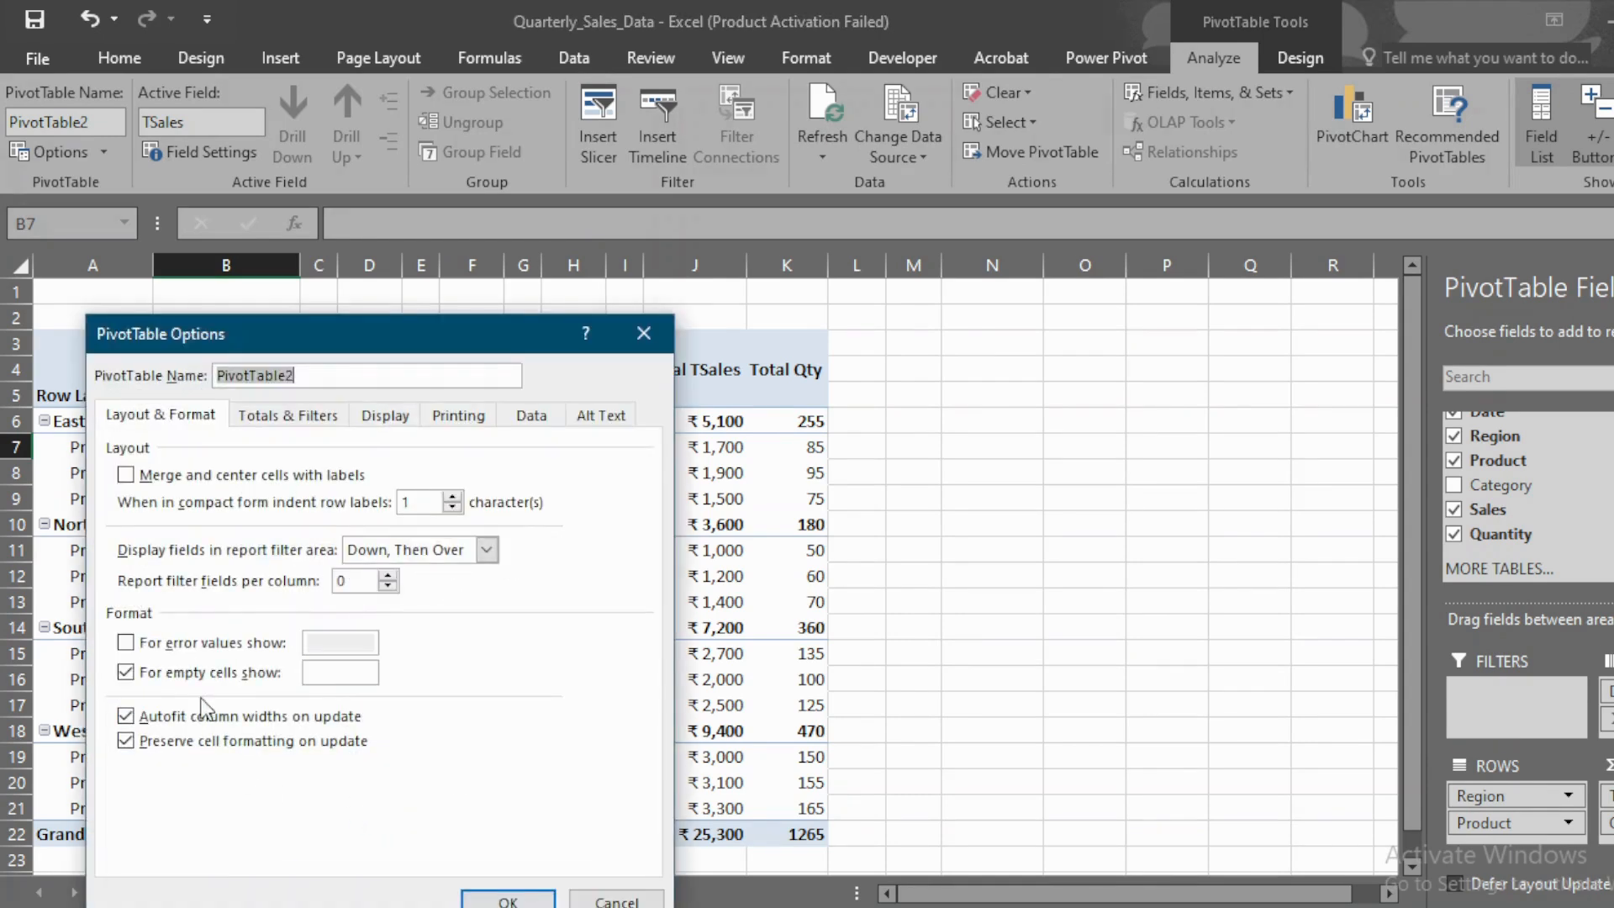
{"action": "left_click", "coordinate": [334, 679]}
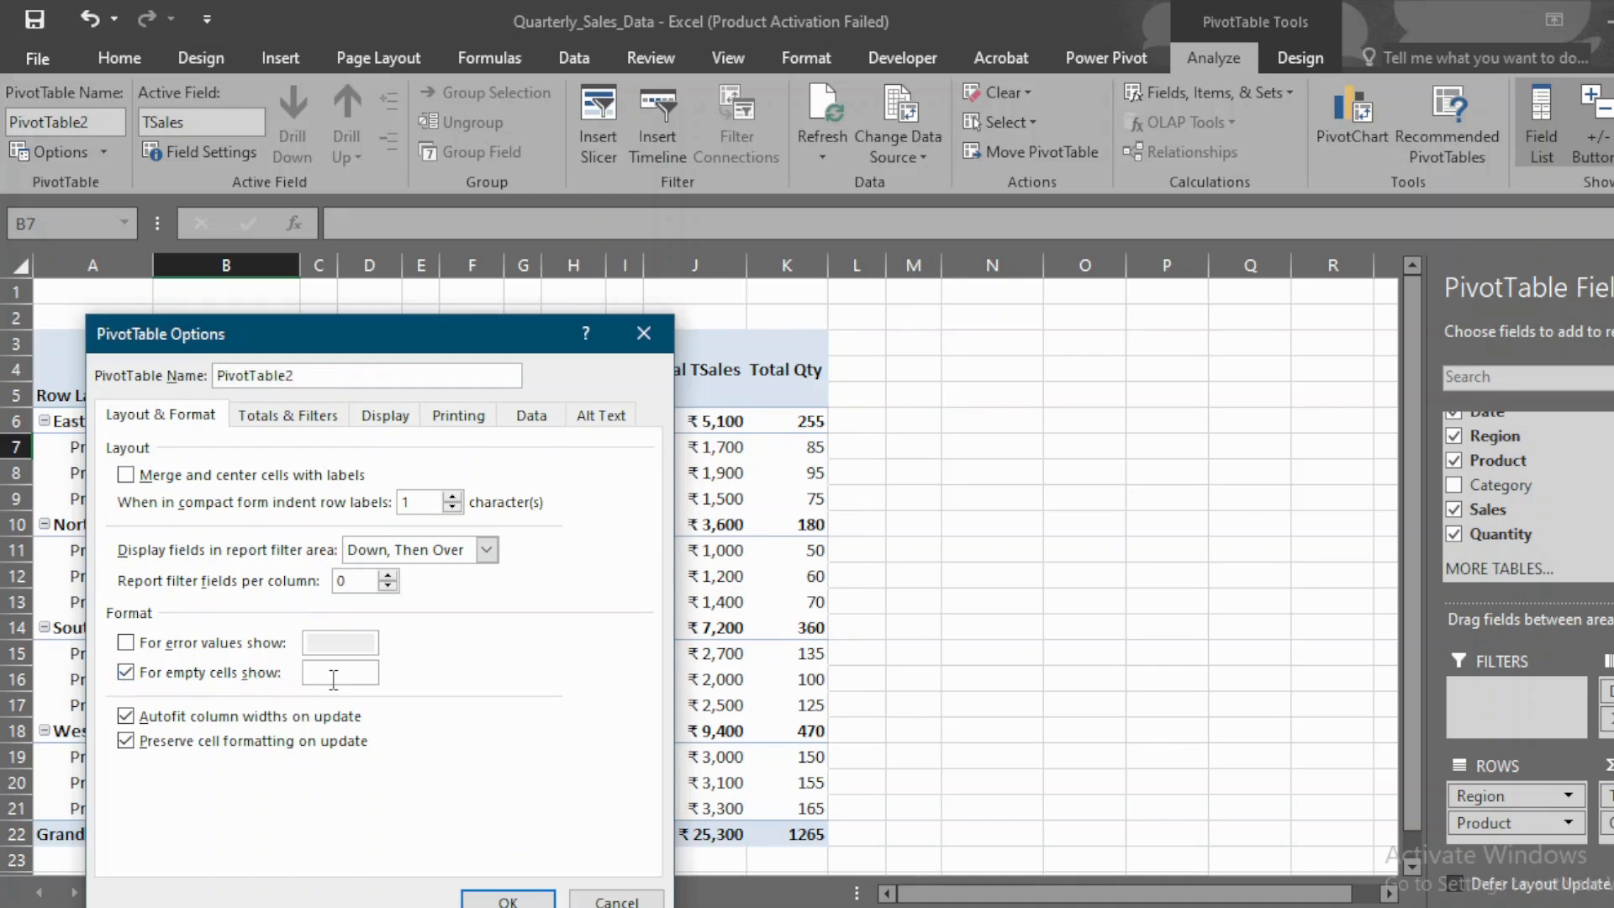
{"action": "type", "text": "0"}
{"action": "left_click", "coordinate": [508, 900]}
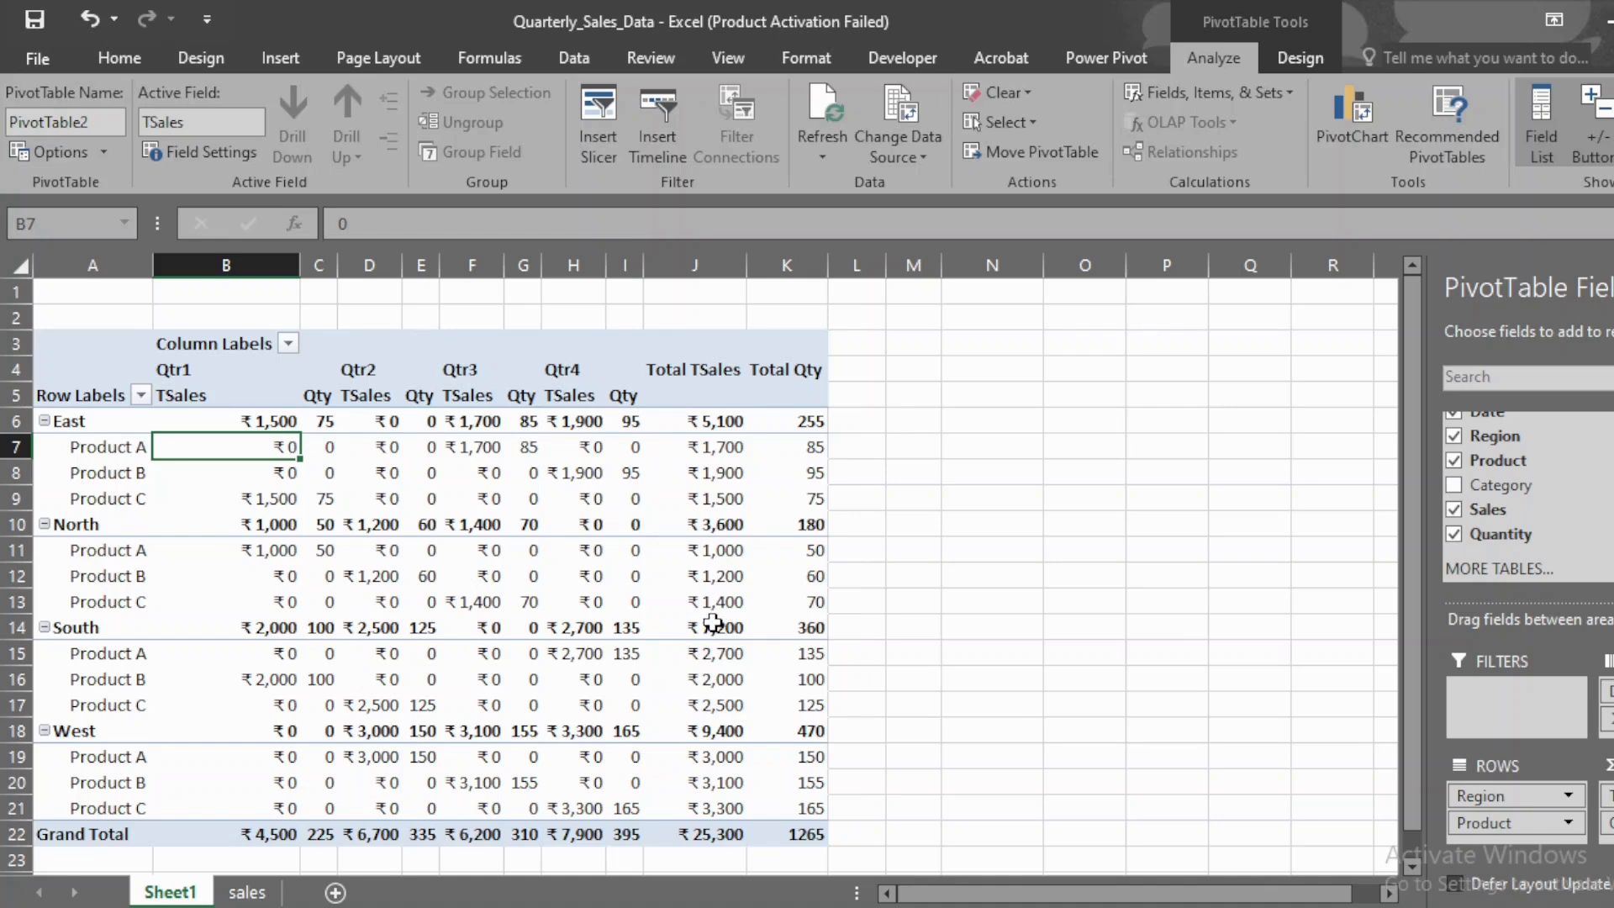
Step: Collapse the entire Region field in the PivotTable to hide the product rows under every region
{"action": "mouse_move", "coordinate": [713, 623]}
{"action": "left_click", "coordinate": [84, 420]}
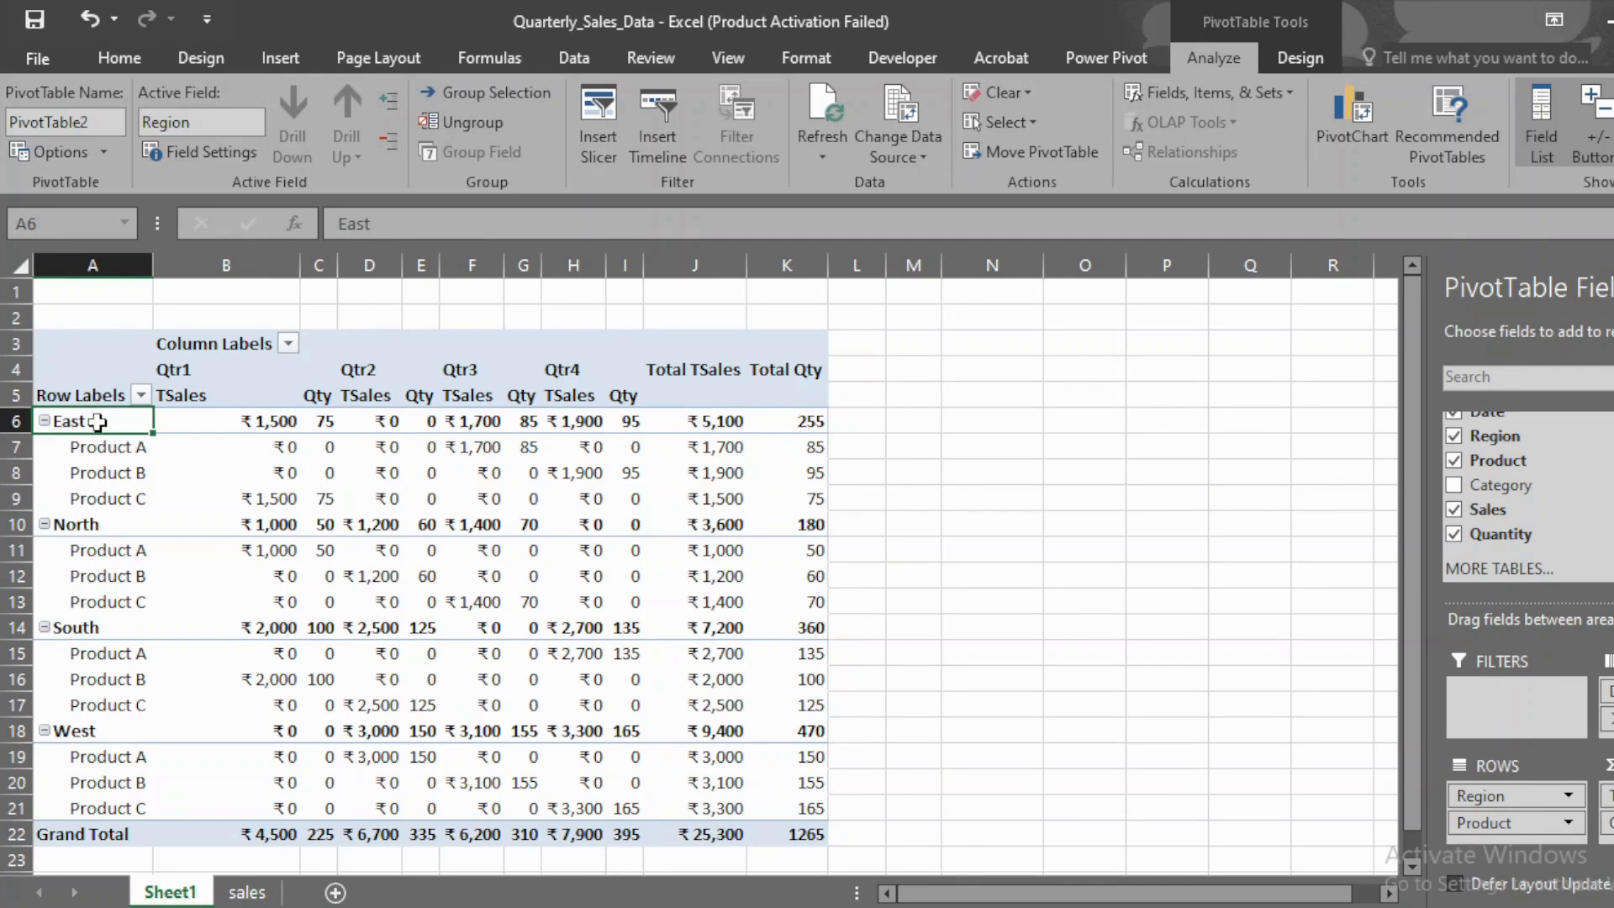
{"action": "right_click", "coordinate": [98, 422]}
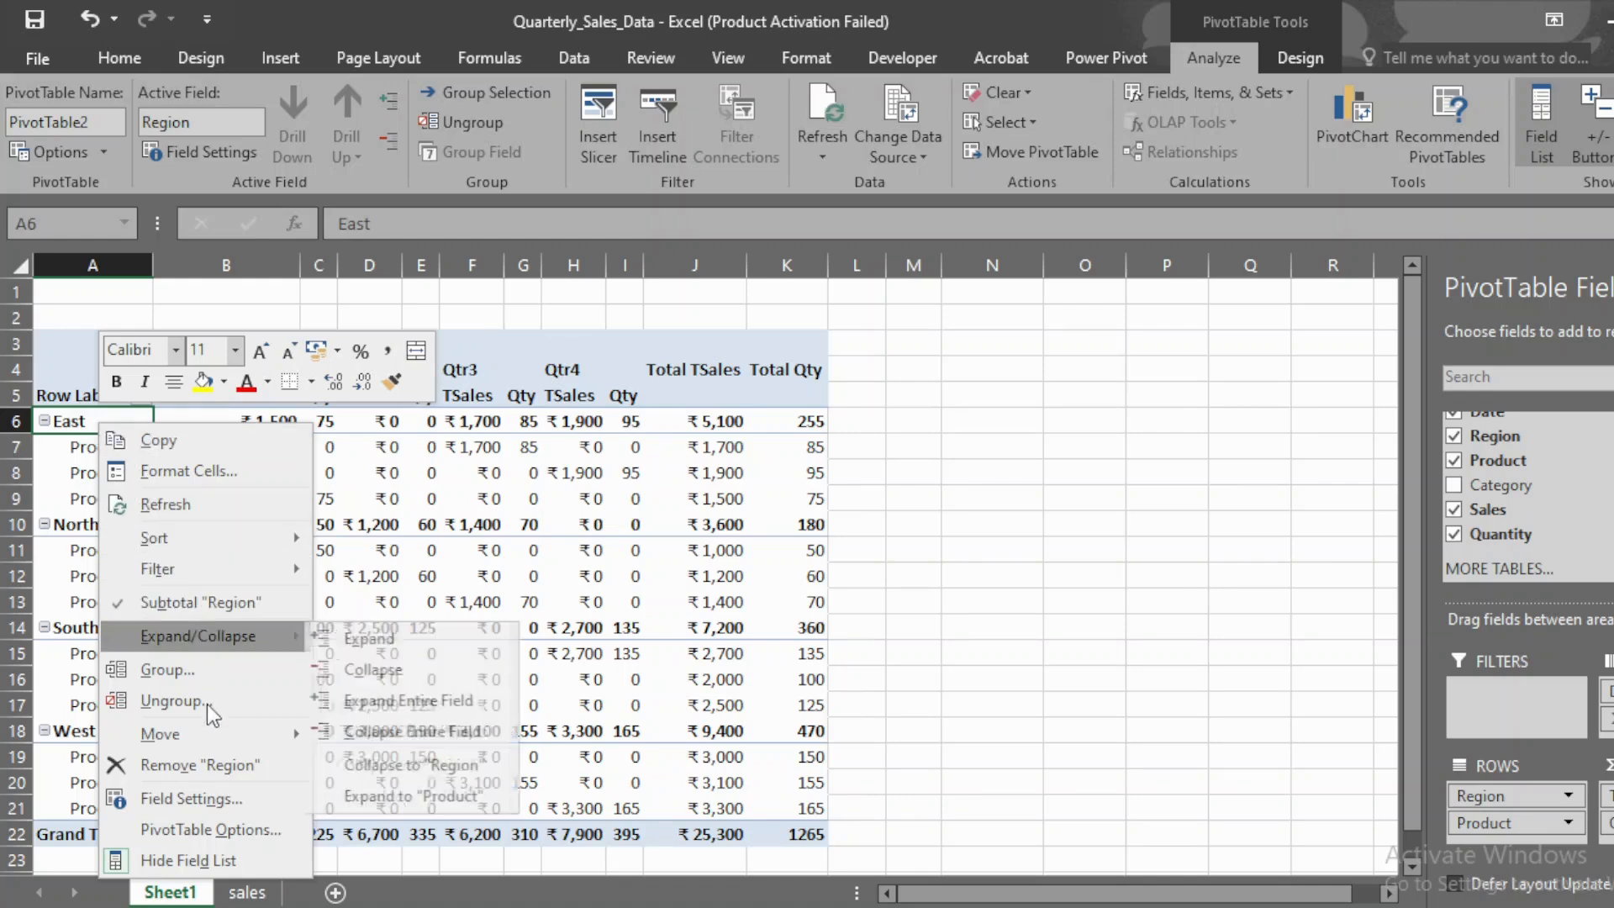
{"action": "mouse_move", "coordinate": [260, 637]}
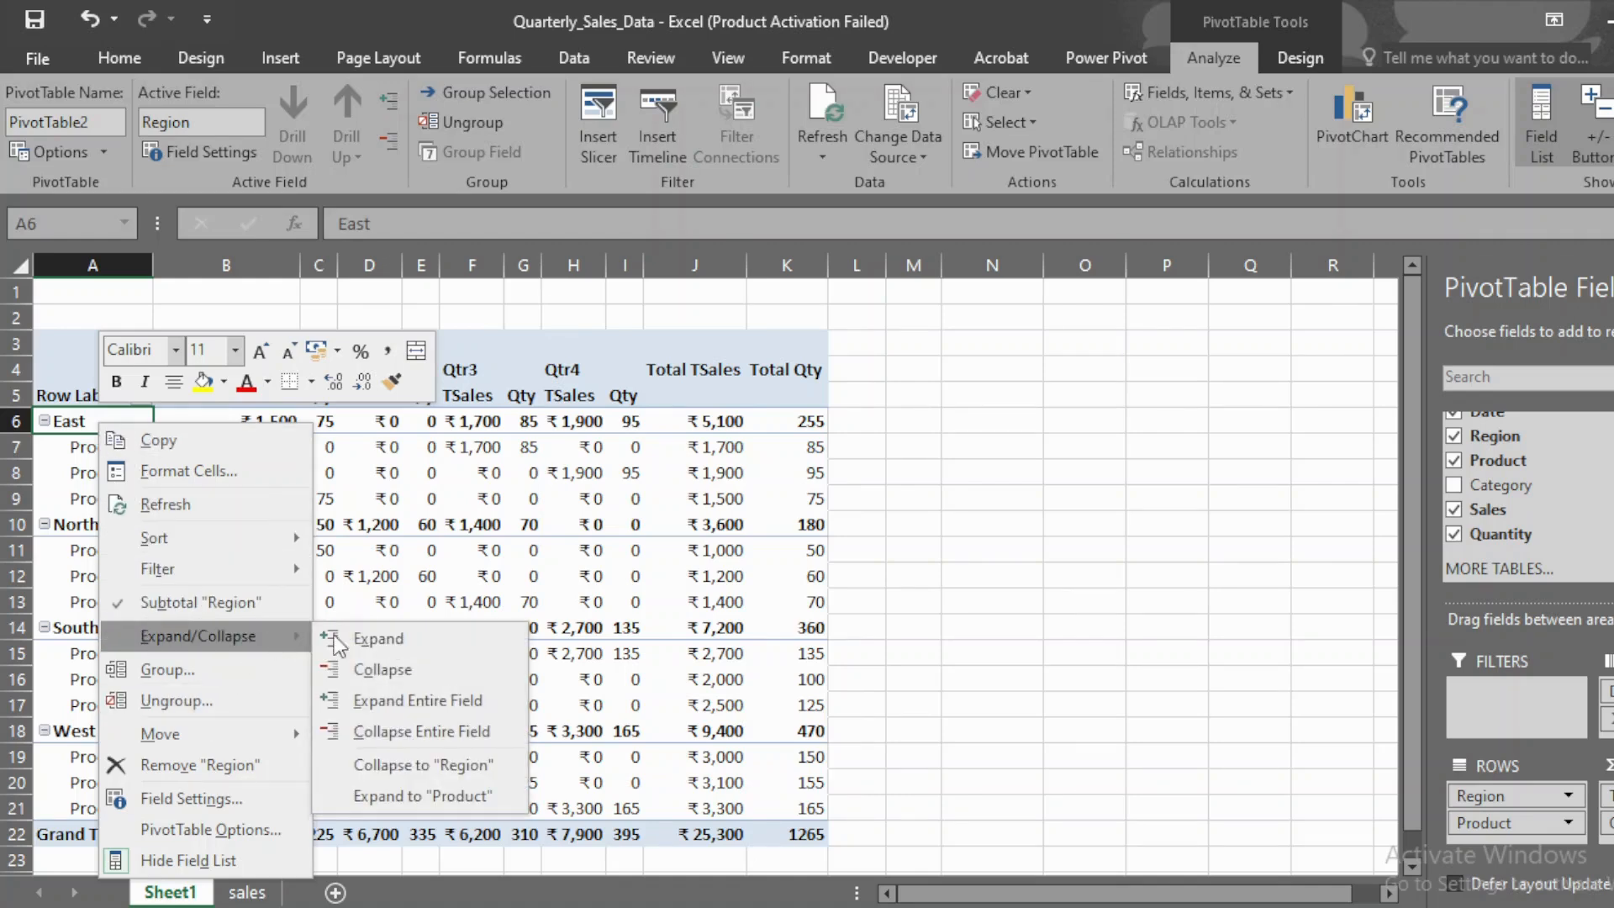
{"action": "left_click", "coordinate": [443, 728]}
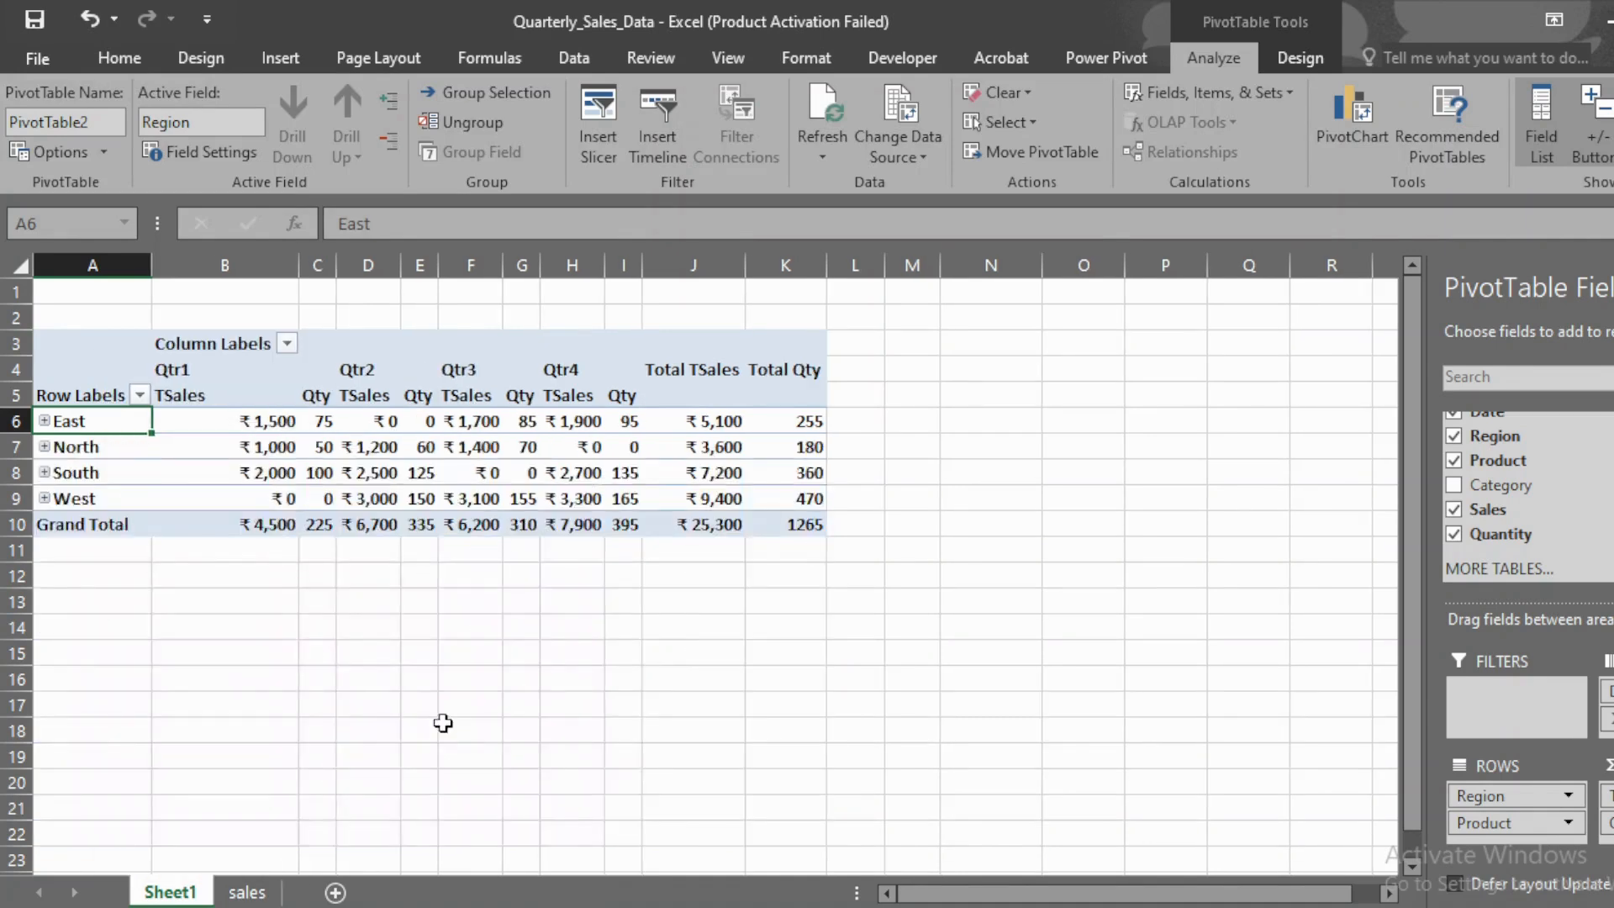
Step: Enter 1 in cell J14 below the PivotTable
{"action": "left_click", "coordinate": [691, 626]}
{"action": "type", "text": "1"}
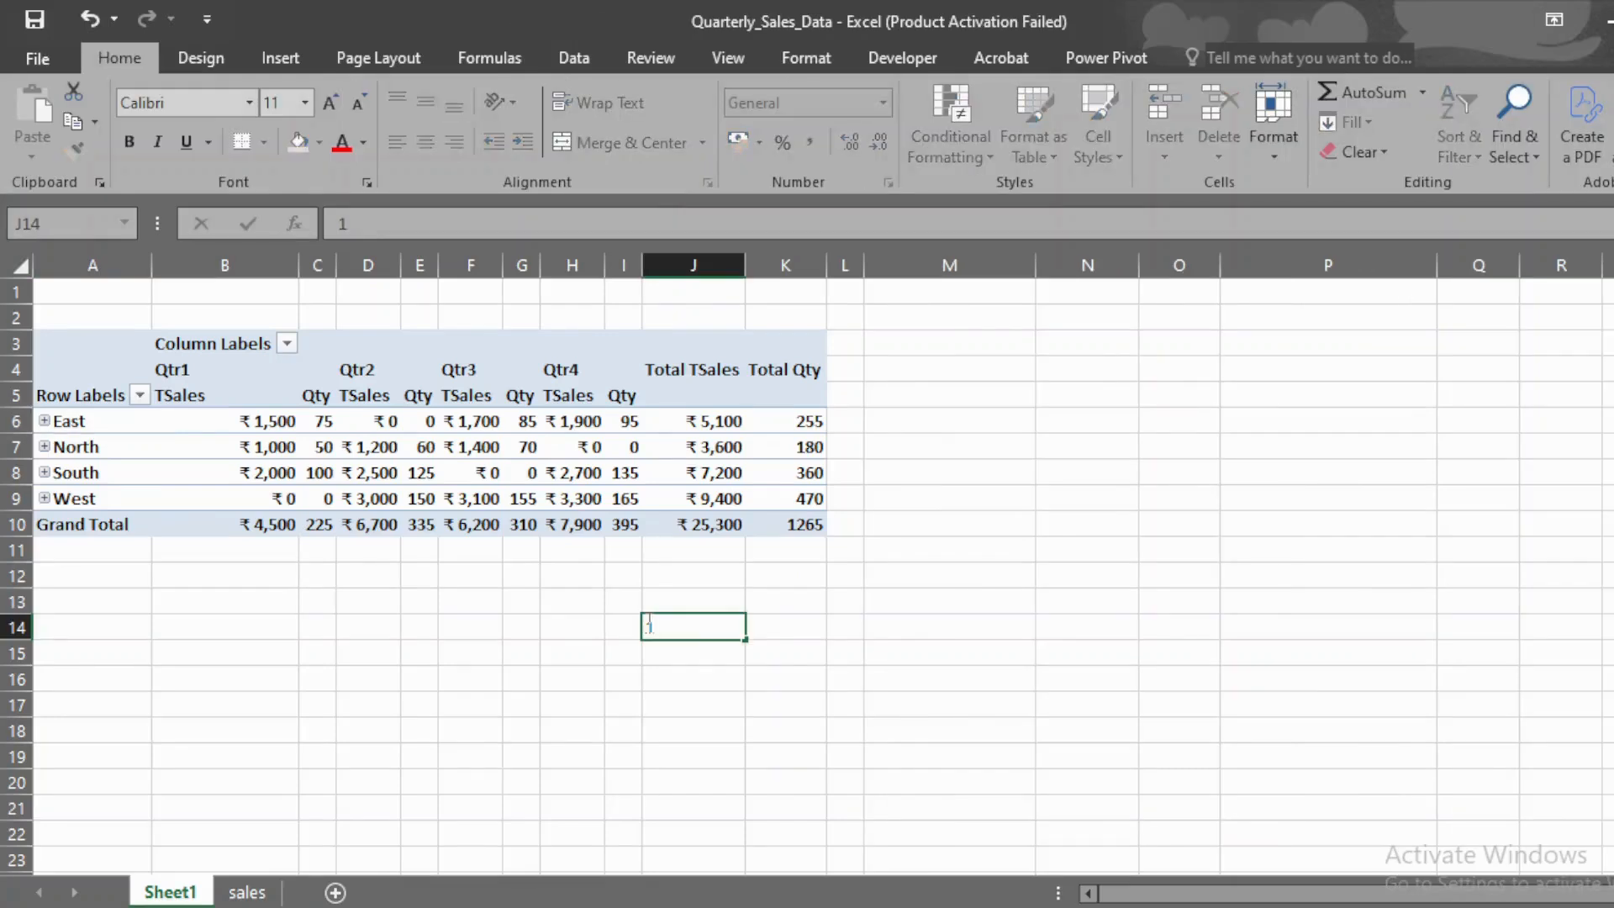
{"action": "left_click", "coordinate": [94, 421]}
Step: Sort the Region row labels in the PivotTable from Z to A
{"action": "right_click", "coordinate": [98, 423]}
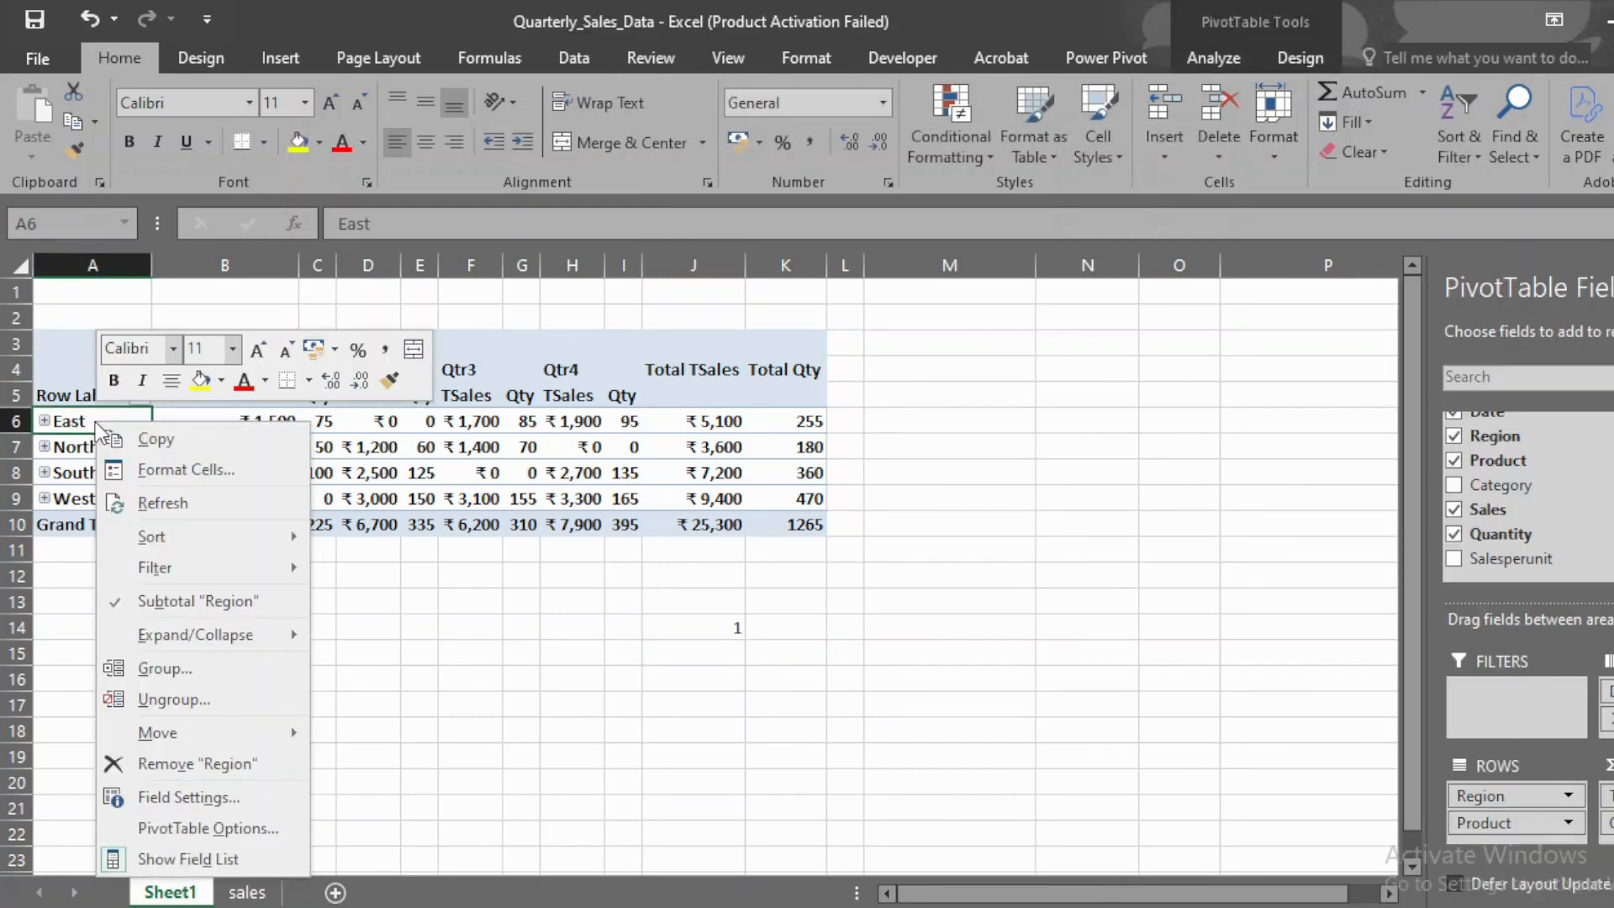
{"action": "mouse_move", "coordinate": [173, 538]}
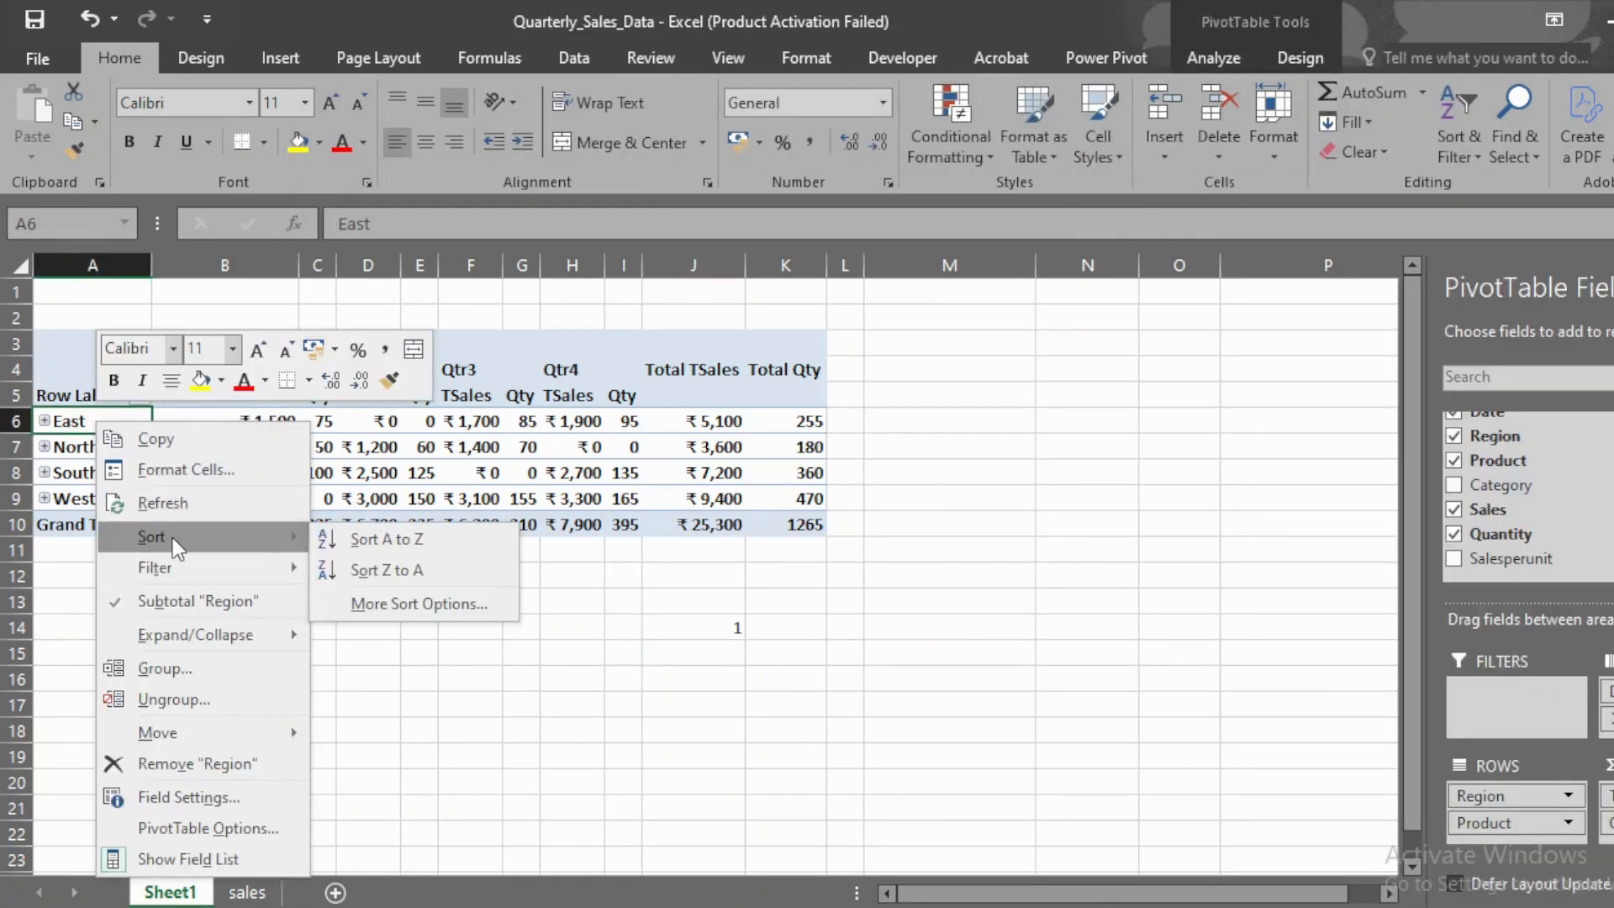
{"action": "left_click", "coordinate": [392, 580]}
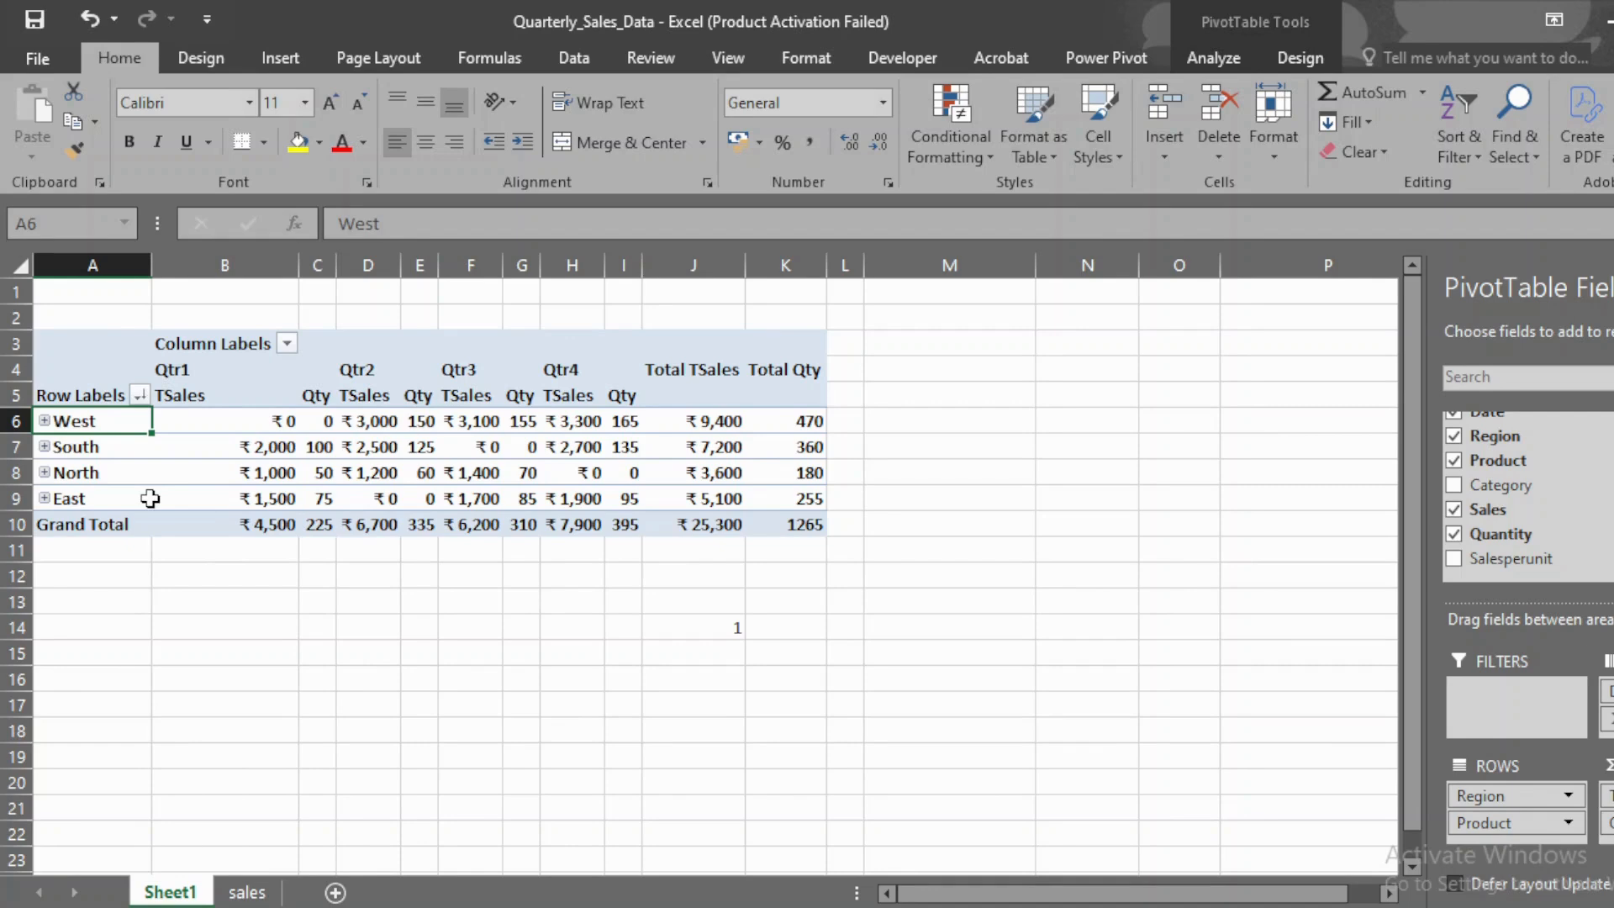
{"action": "mouse_move", "coordinate": [263, 493]}
{"action": "mouse_move", "coordinate": [734, 424]}
{"action": "mouse_move", "coordinate": [738, 476]}
{"action": "mouse_move", "coordinate": [590, 533]}
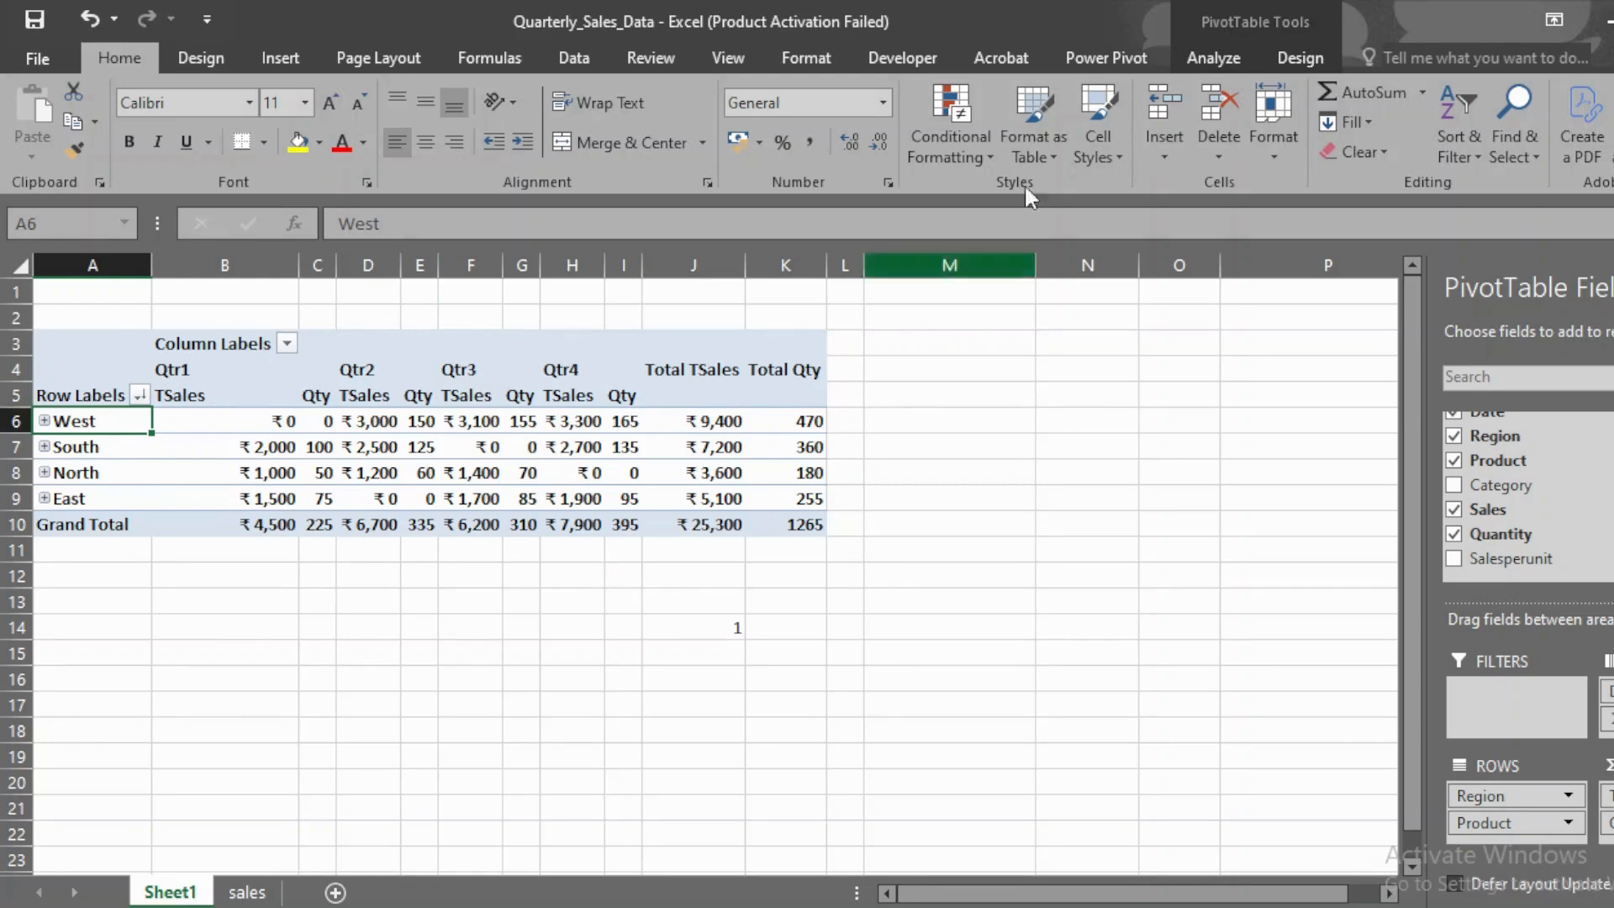
Step: Apply the light teal PivotTable style to the regional sales summary
{"action": "left_click", "coordinate": [1296, 55]}
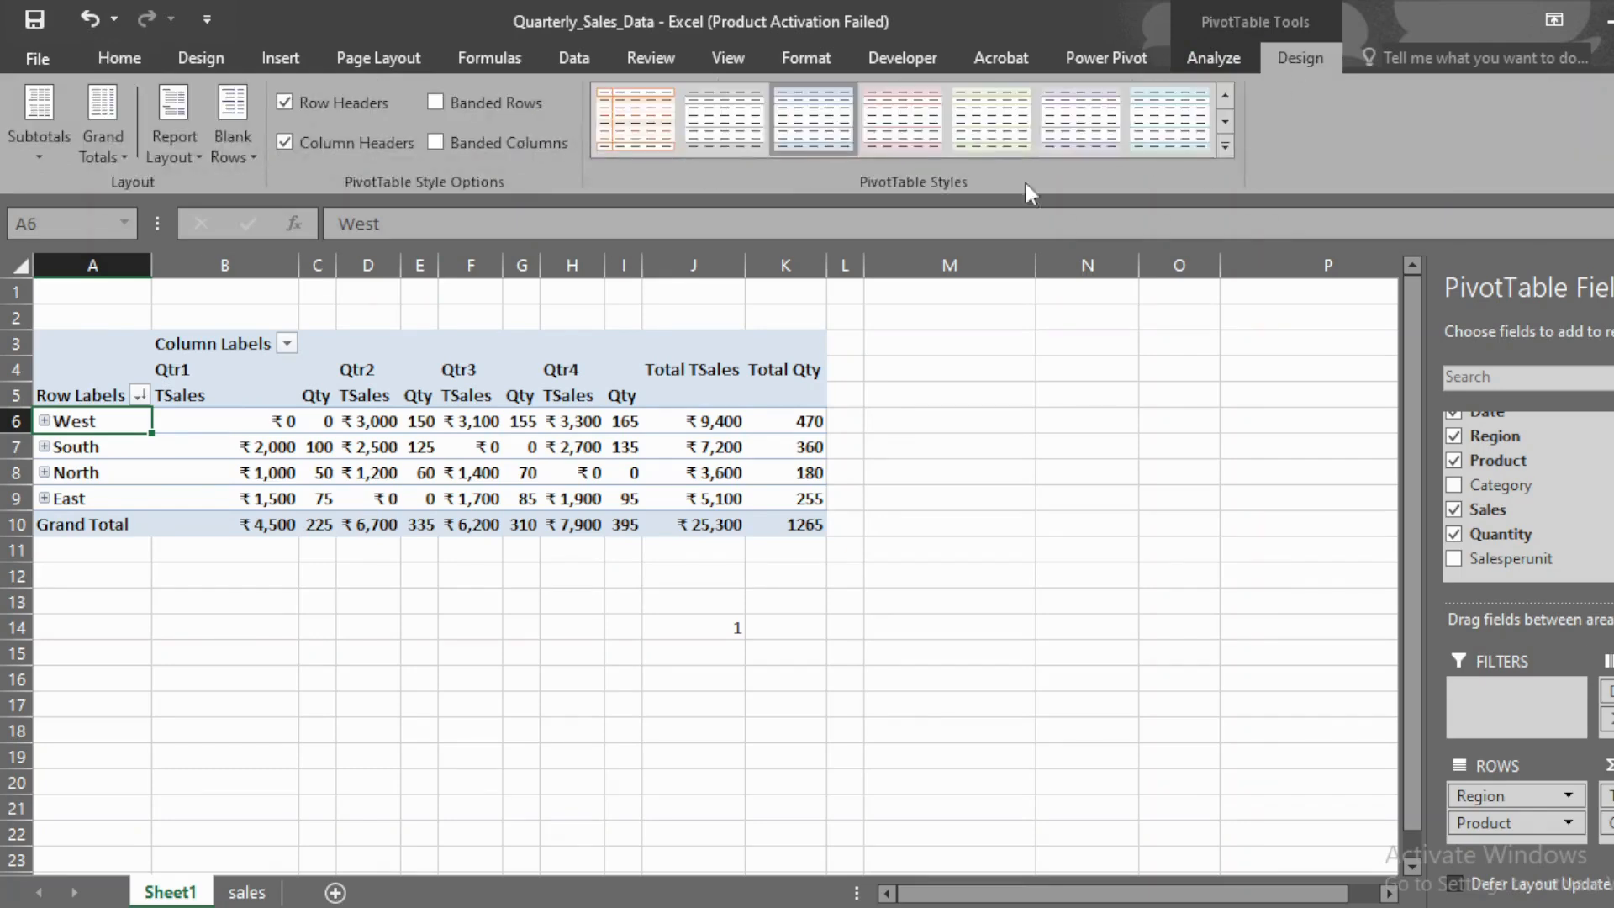
{"action": "left_click", "coordinate": [644, 100]}
{"action": "left_click", "coordinate": [1184, 122]}
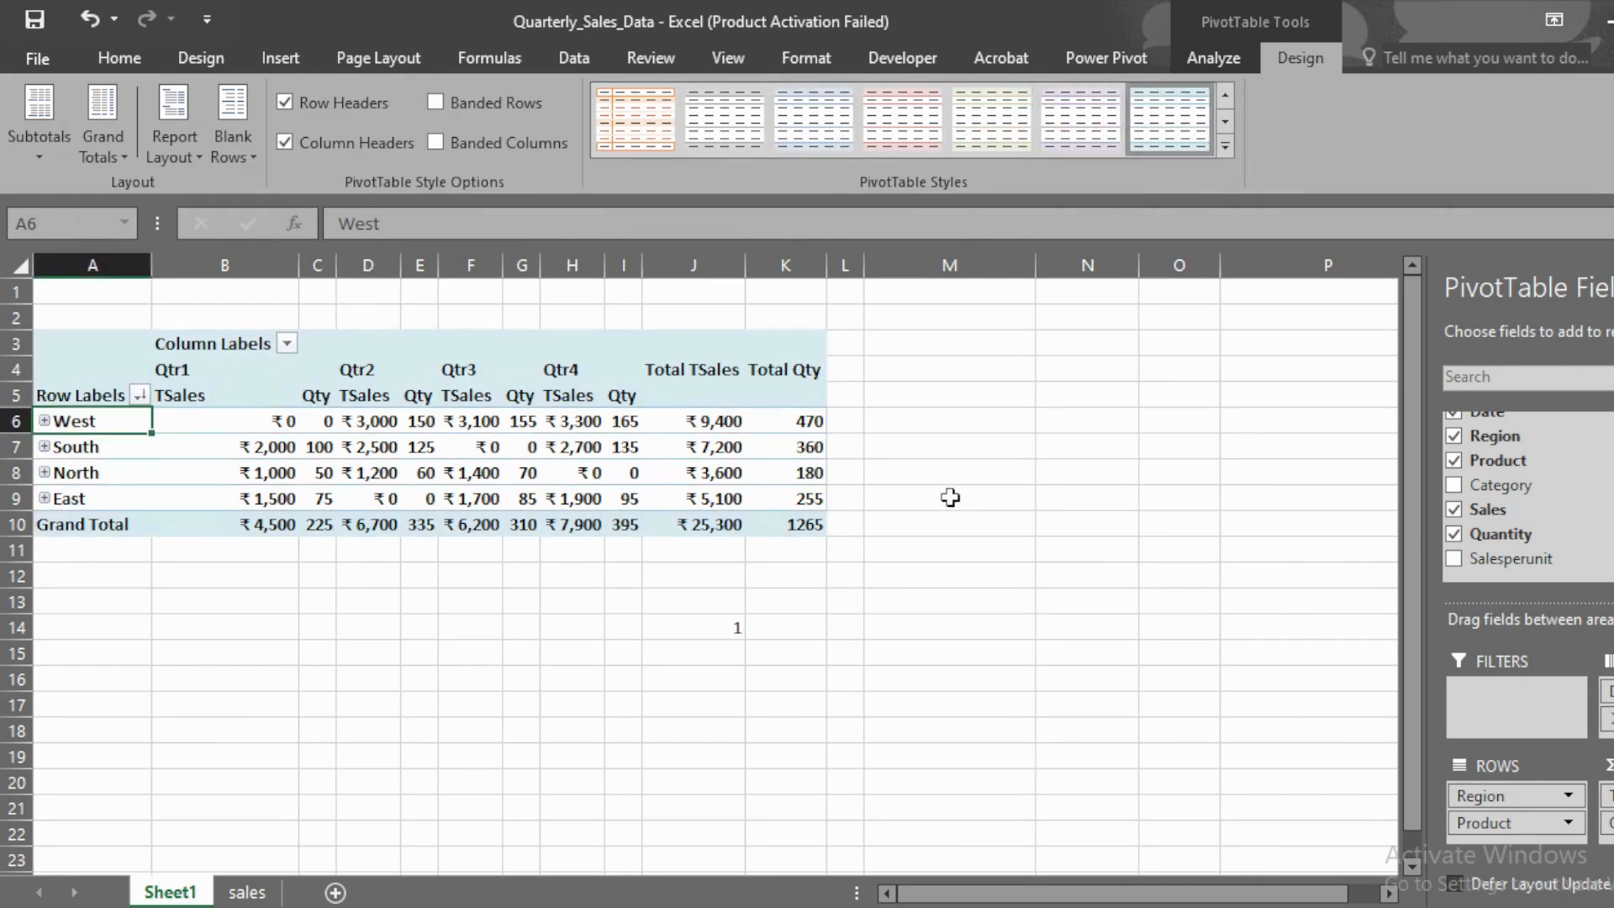